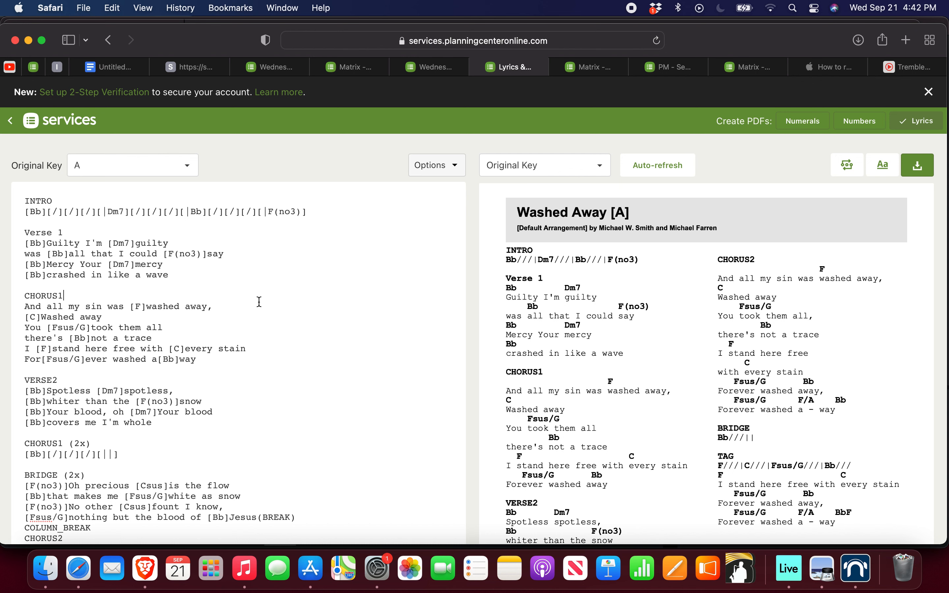
Step: Rebreak Verse 1 so "was" ends the first line and "[Bb]all that I could [F(no3)]say" starts the second
scroll(210, 325, down, 10)
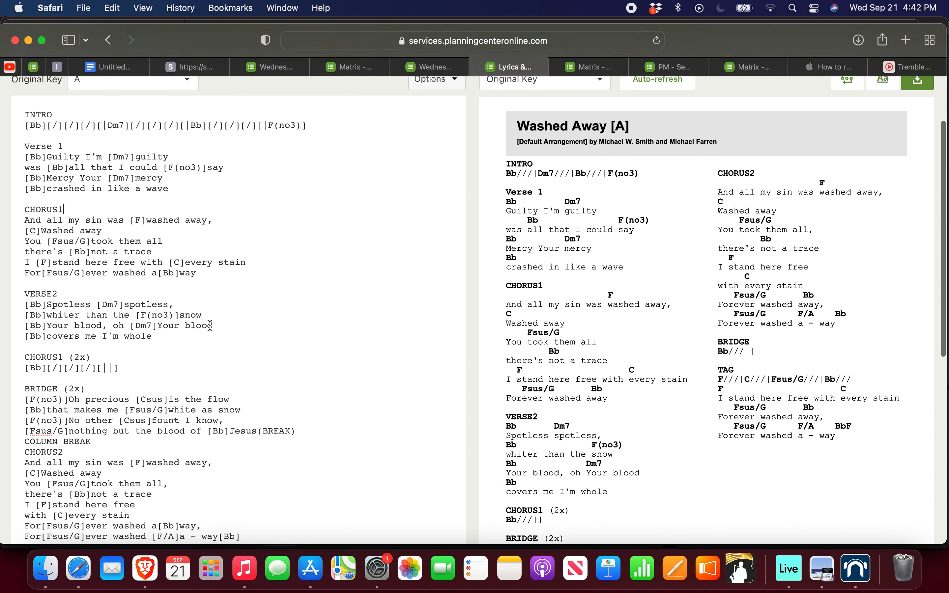
scroll(210, 326, up, 10)
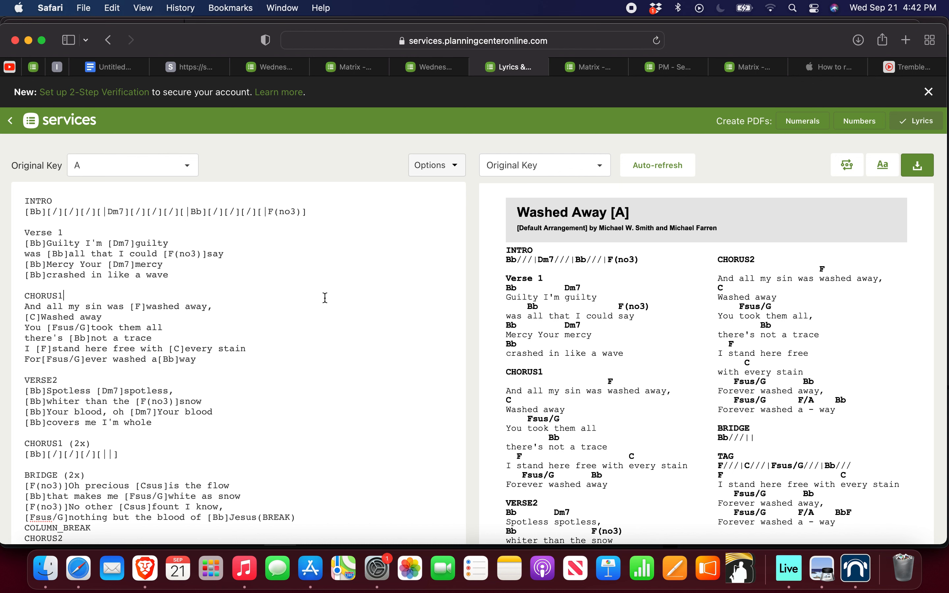
scroll(708, 333, down, 5)
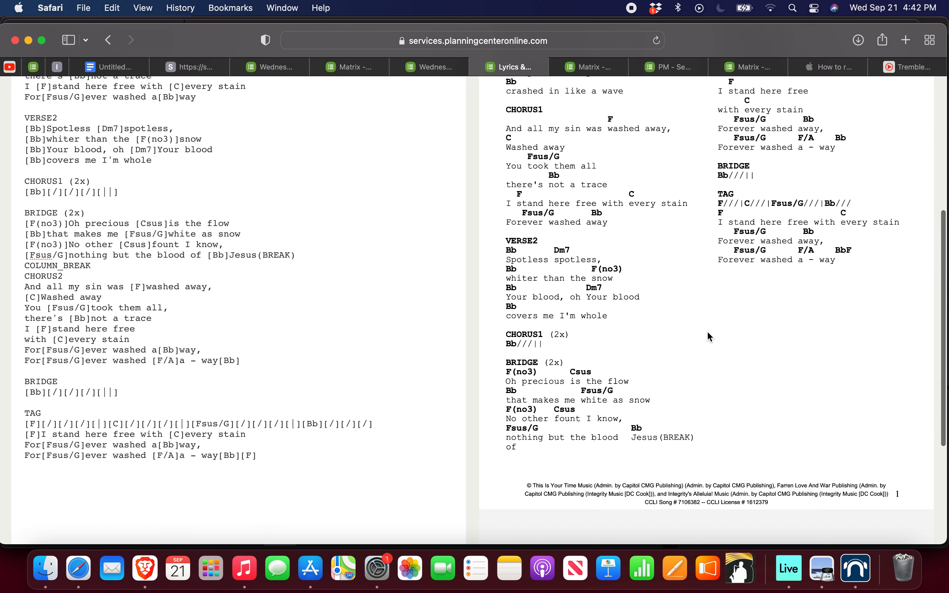
scroll(706, 330, up, 5)
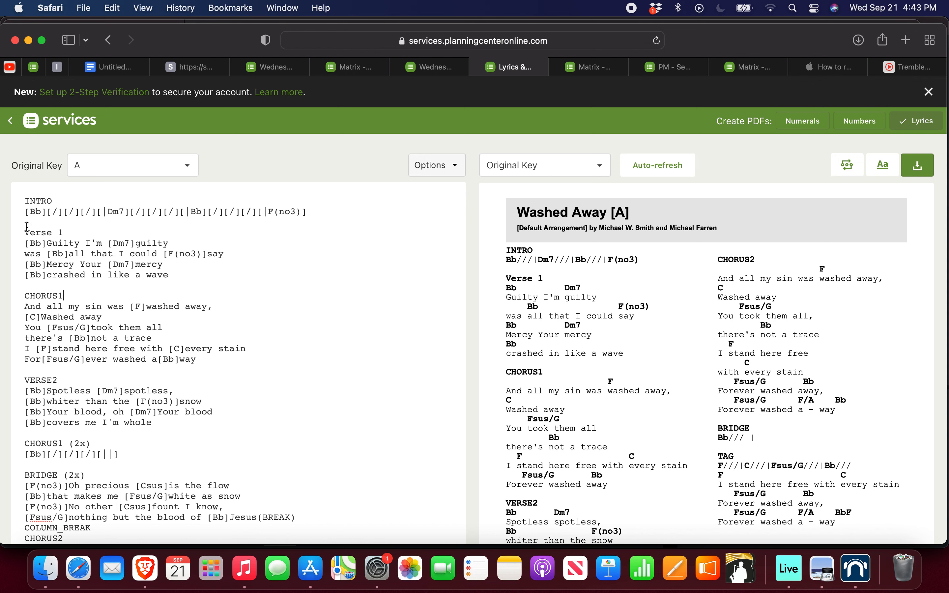
drag(25, 243, 173, 242)
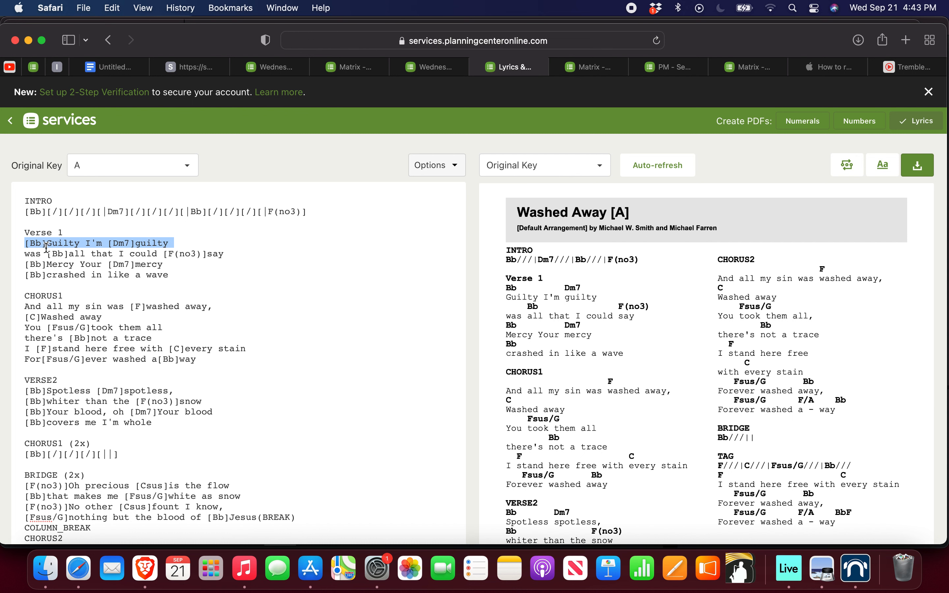
click(27, 248)
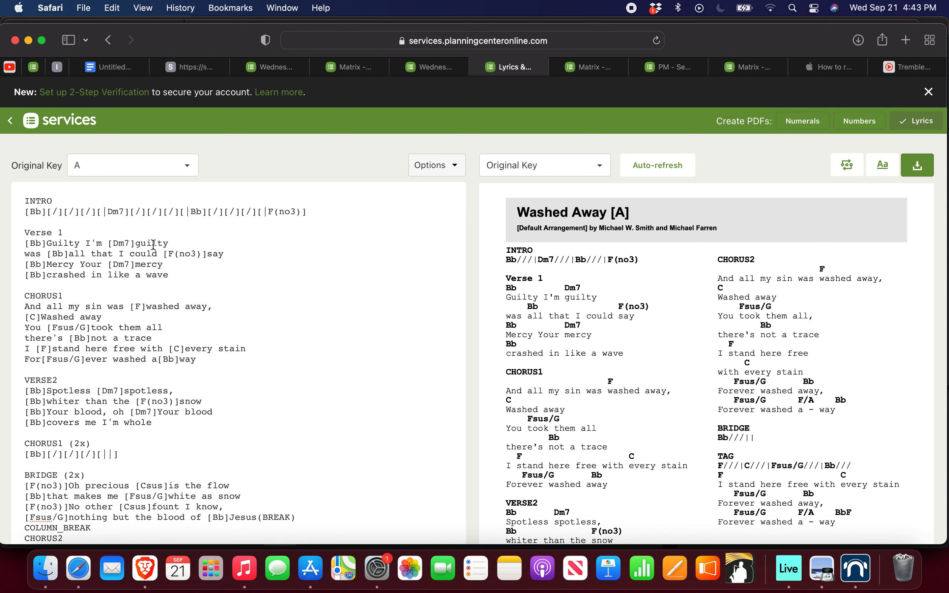
click(26, 255)
key(BackSpace)
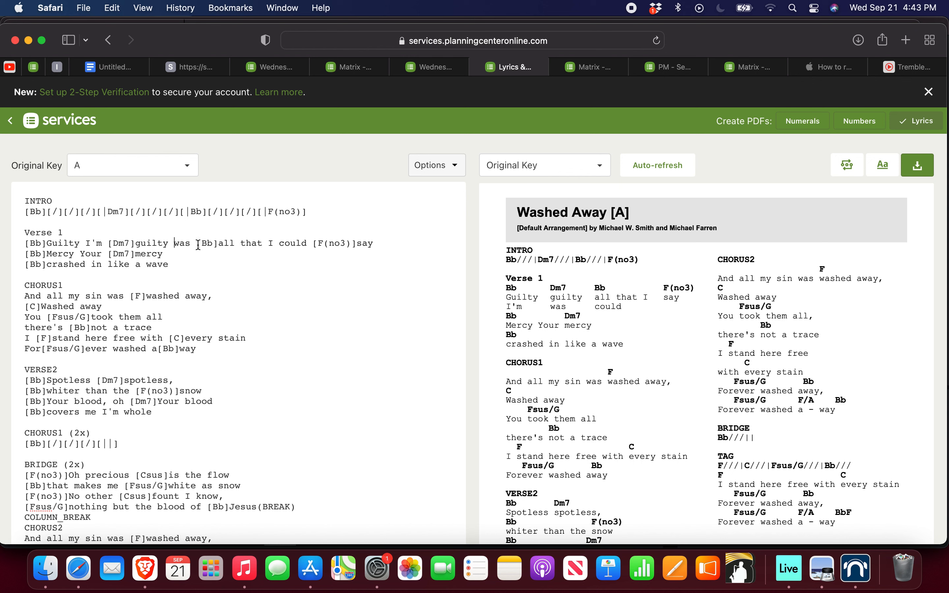
key(Return)
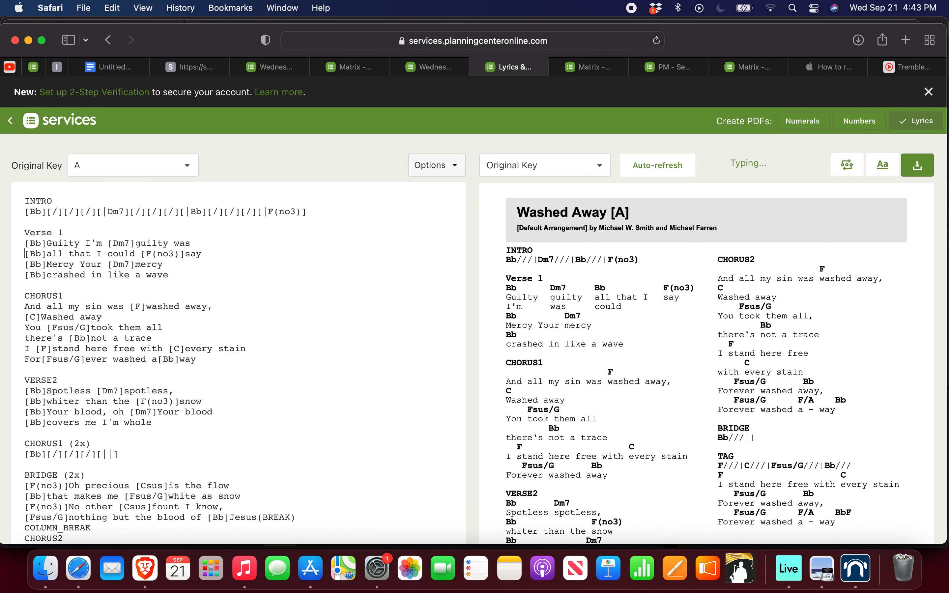
Step: Highlight the INTRO and Verse 1 sections in the Washed Away chord chart text
click(22, 242)
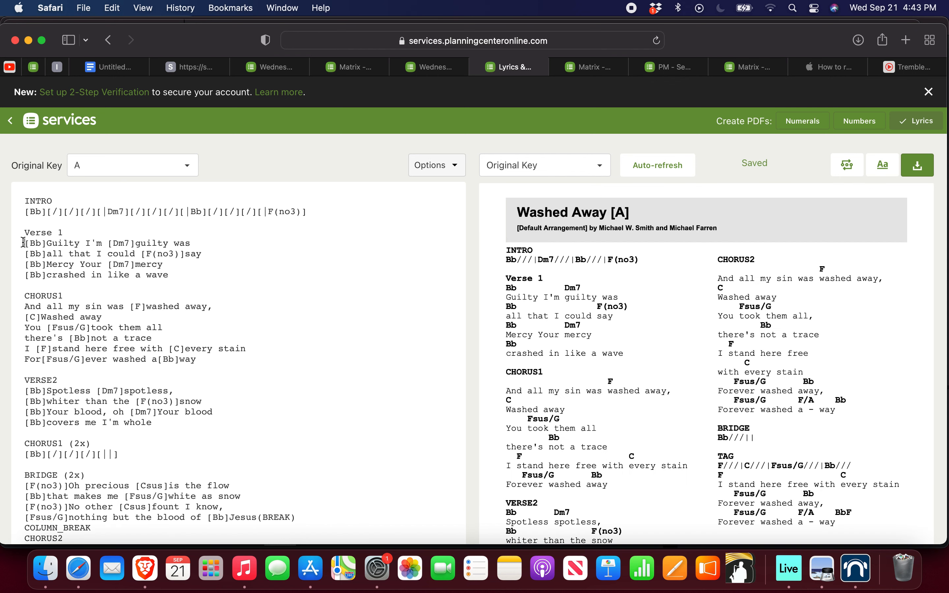
click(21, 216)
click(23, 243)
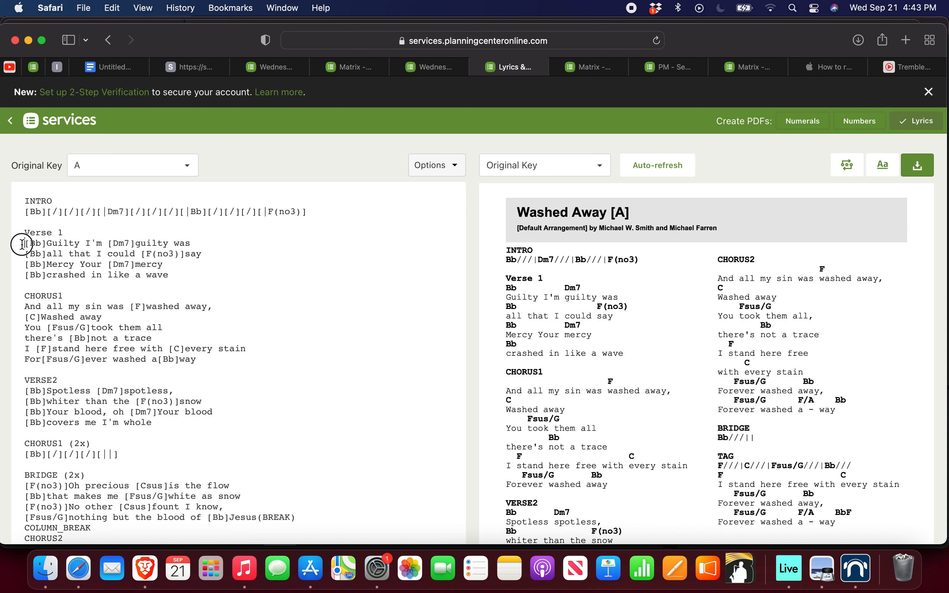
click(21, 210)
drag(23, 198, 220, 272)
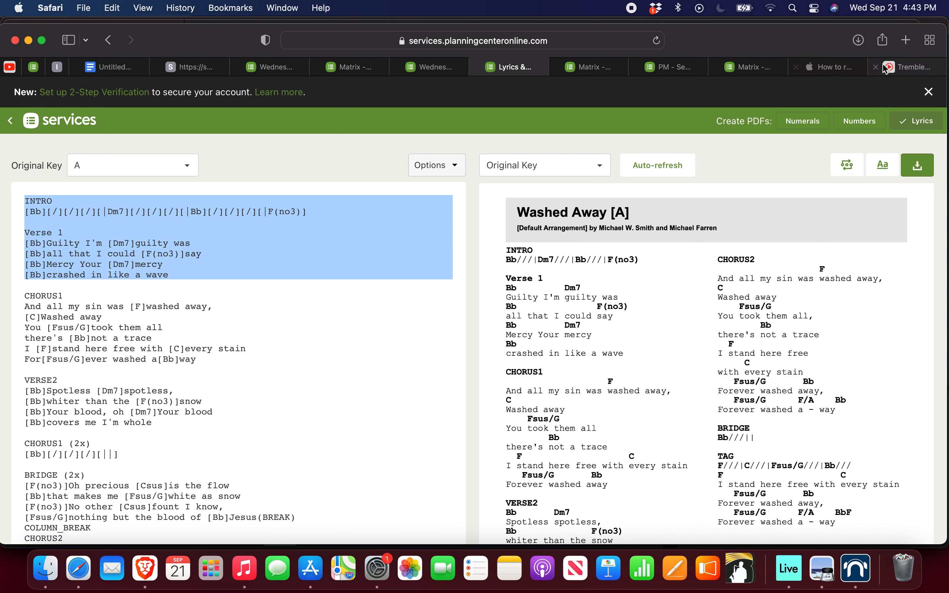
Step: Switch to the PraiseCharts editor for Tremble and set its editing format to Chords Over Words
click(916, 68)
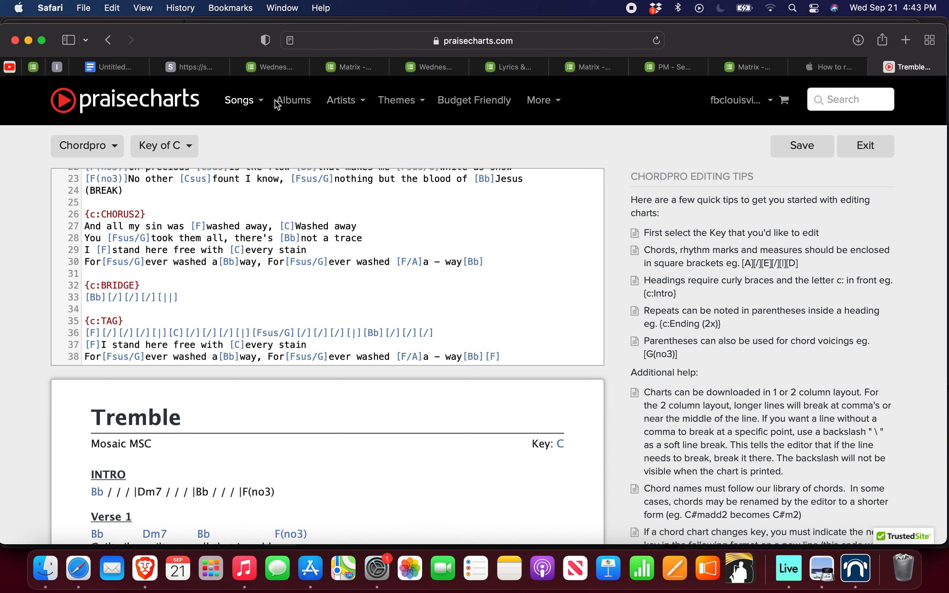
scroll(208, 208, up, 10)
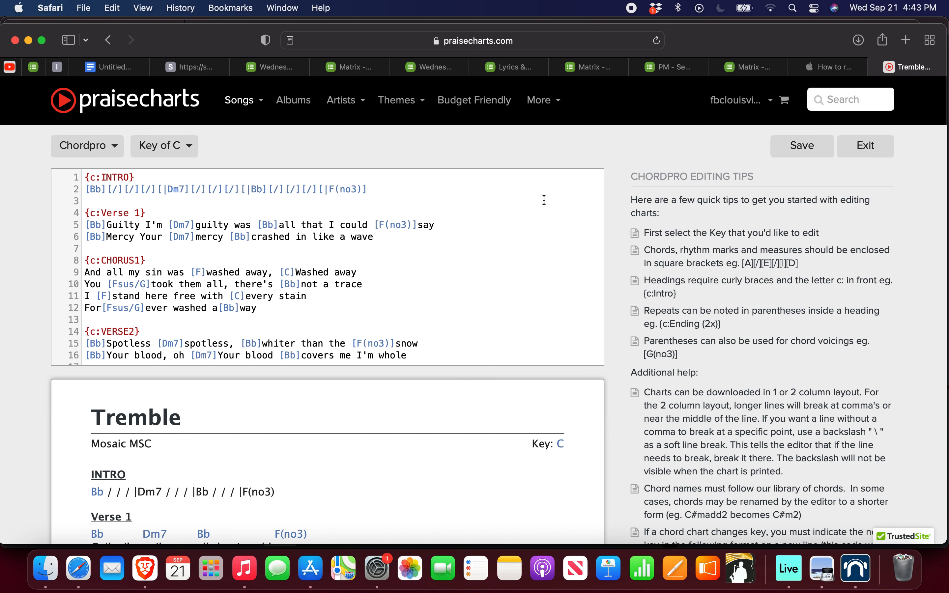
mouse_move(416, 105)
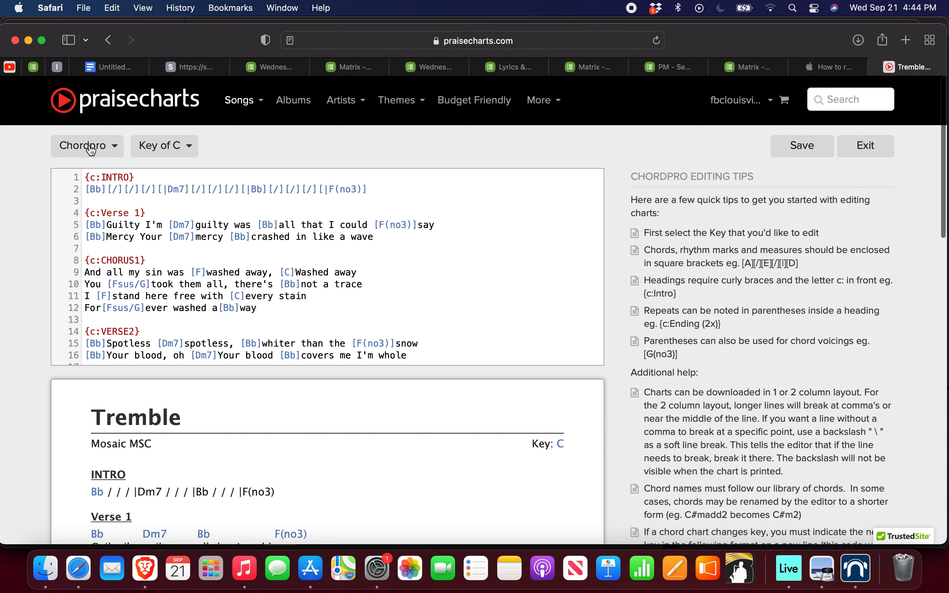
click(89, 145)
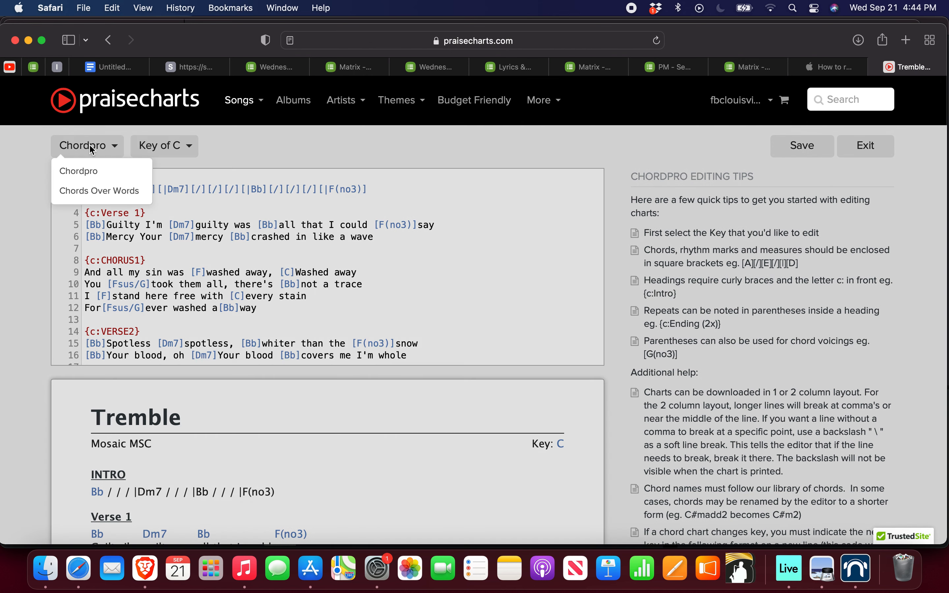
click(96, 192)
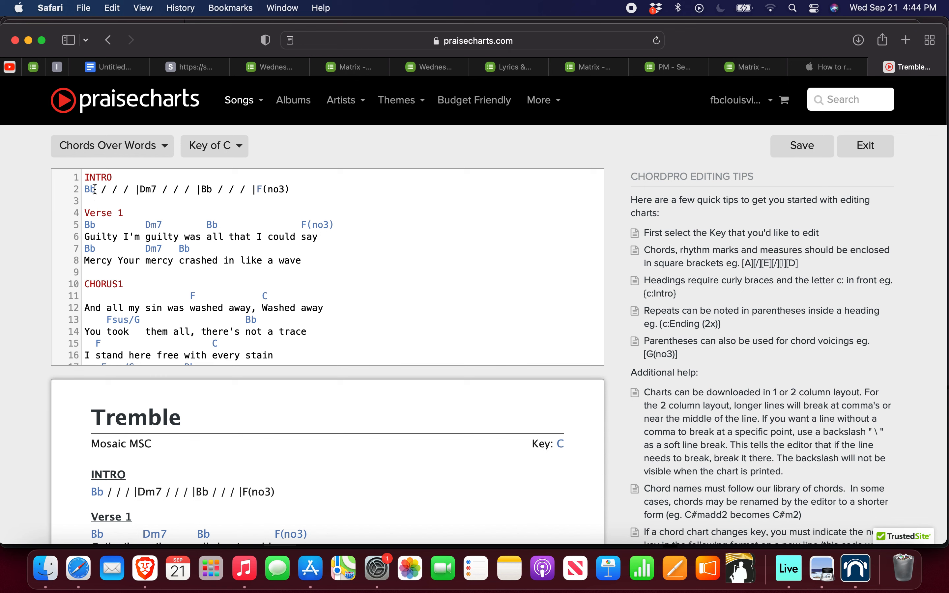
click(117, 148)
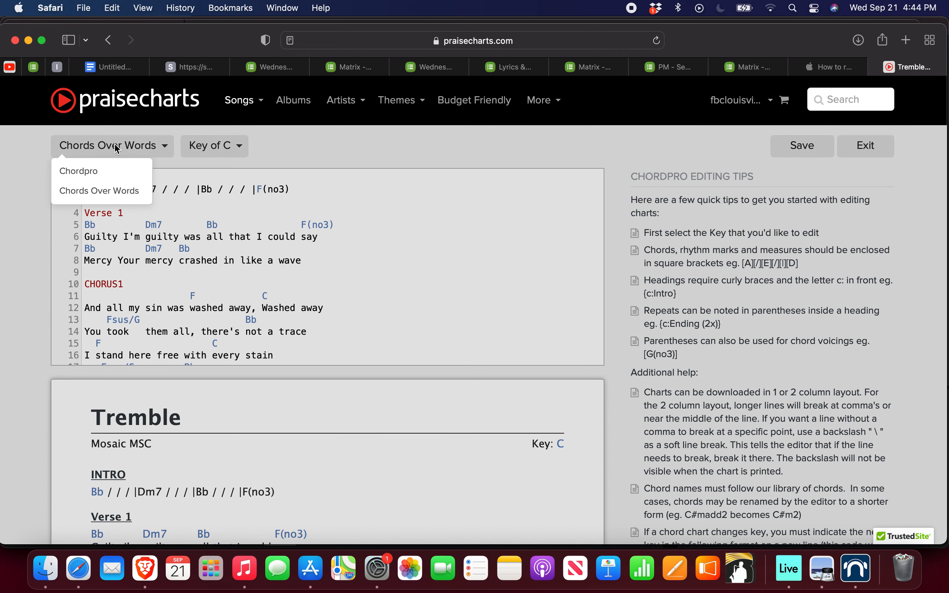
click(345, 192)
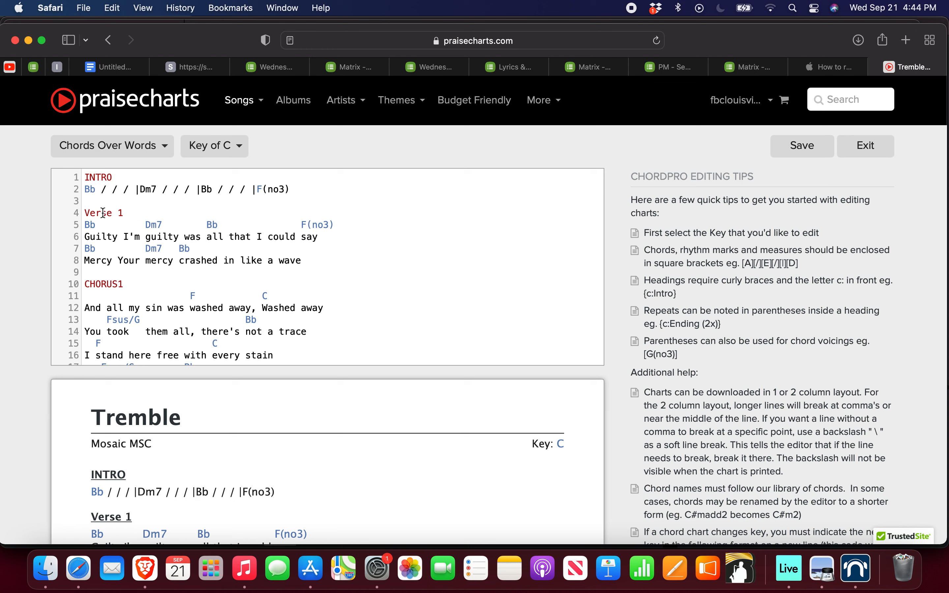
Step: Examine how the chord lines sit above the Verse 1 lyrics in the Chords Over Words text
drag(85, 225, 337, 227)
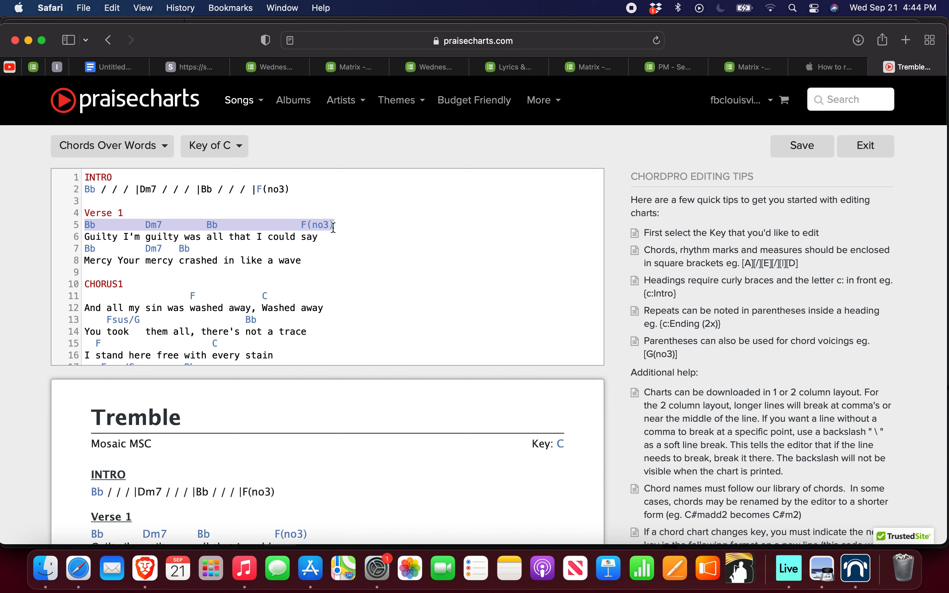
click(83, 229)
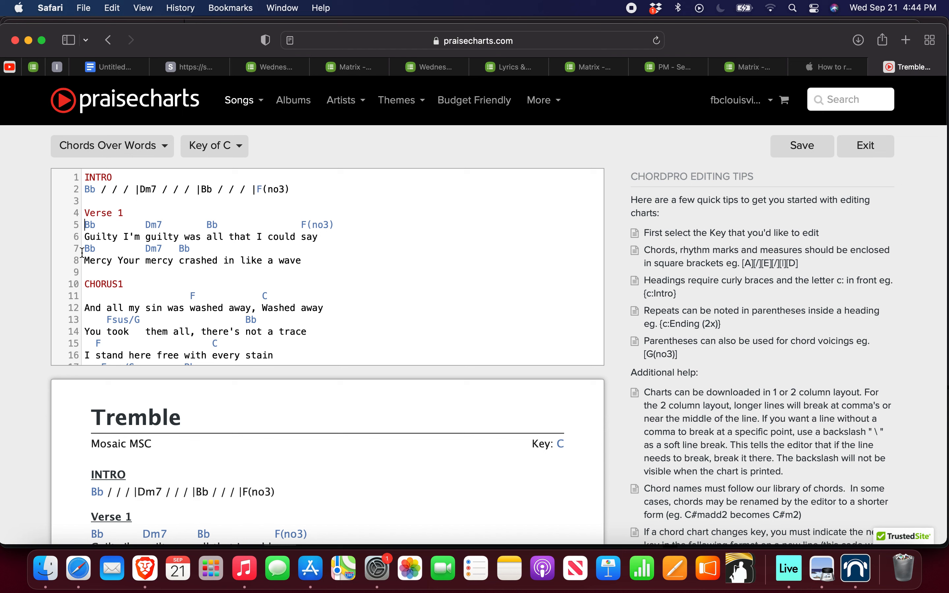
drag(82, 252, 220, 253)
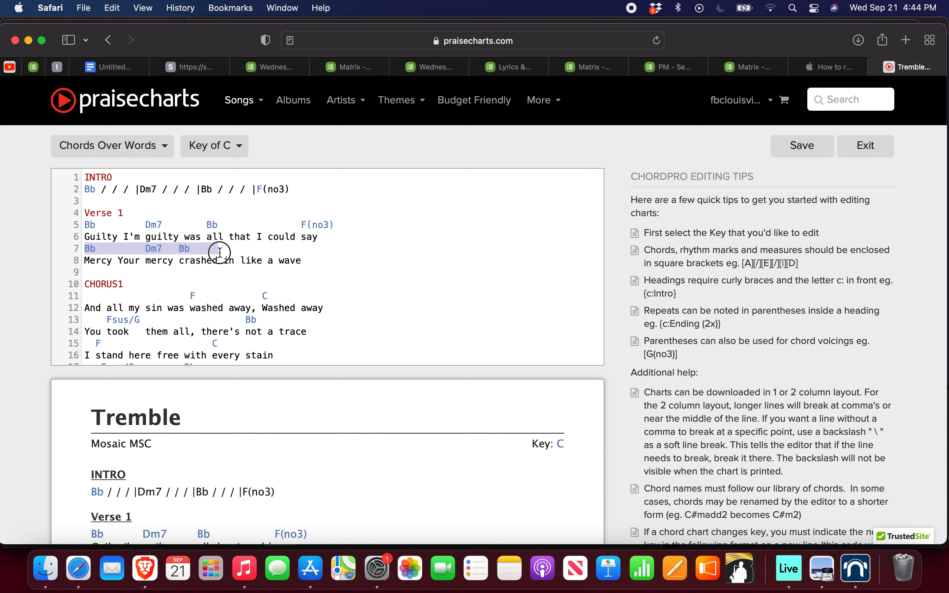
click(302, 227)
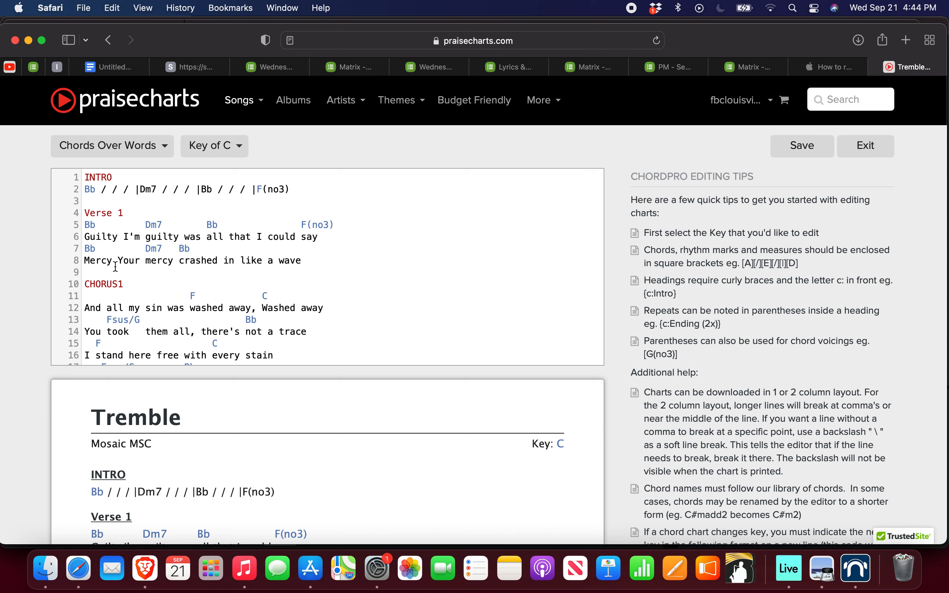
scroll(116, 267, down, 5)
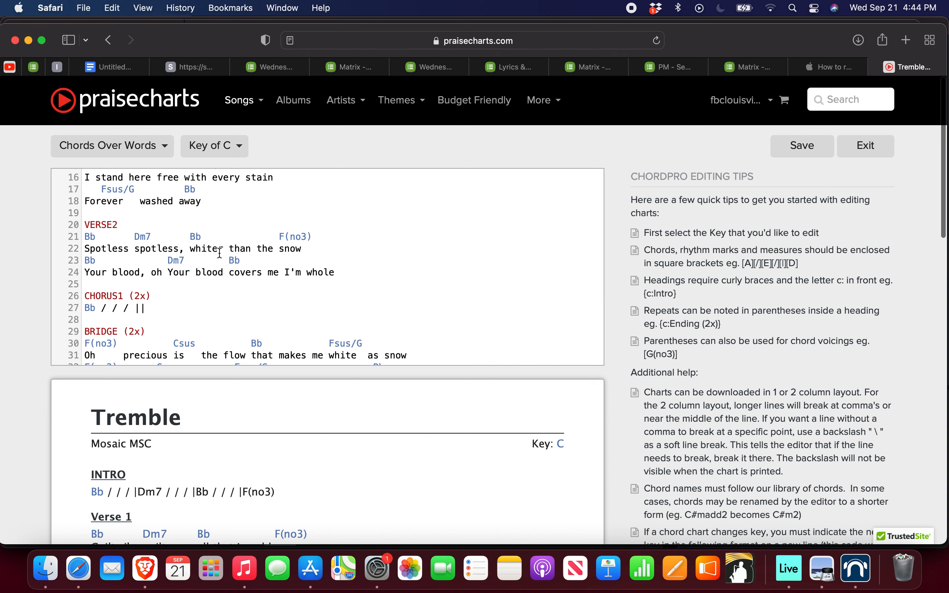
scroll(358, 268, up, 5)
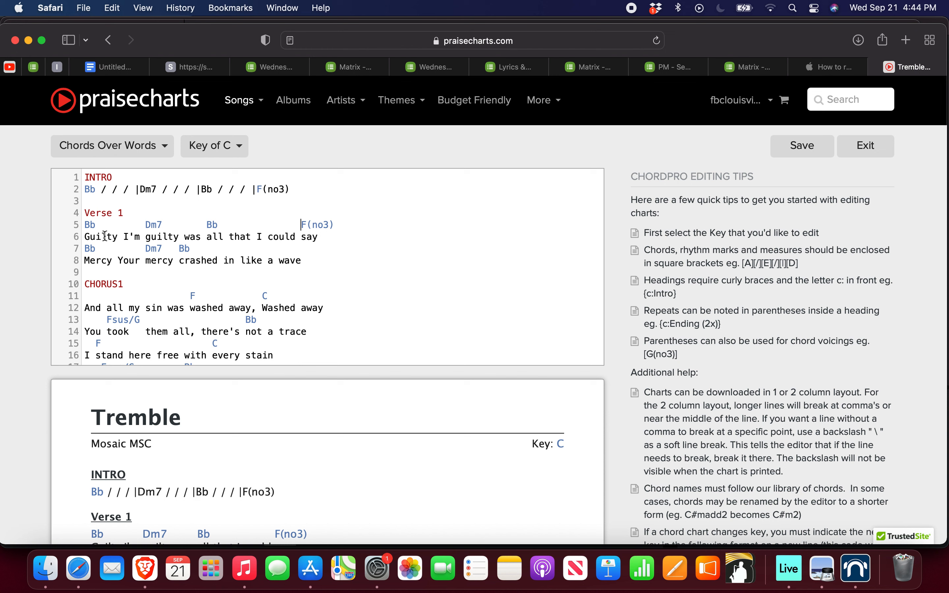
drag(83, 225, 355, 227)
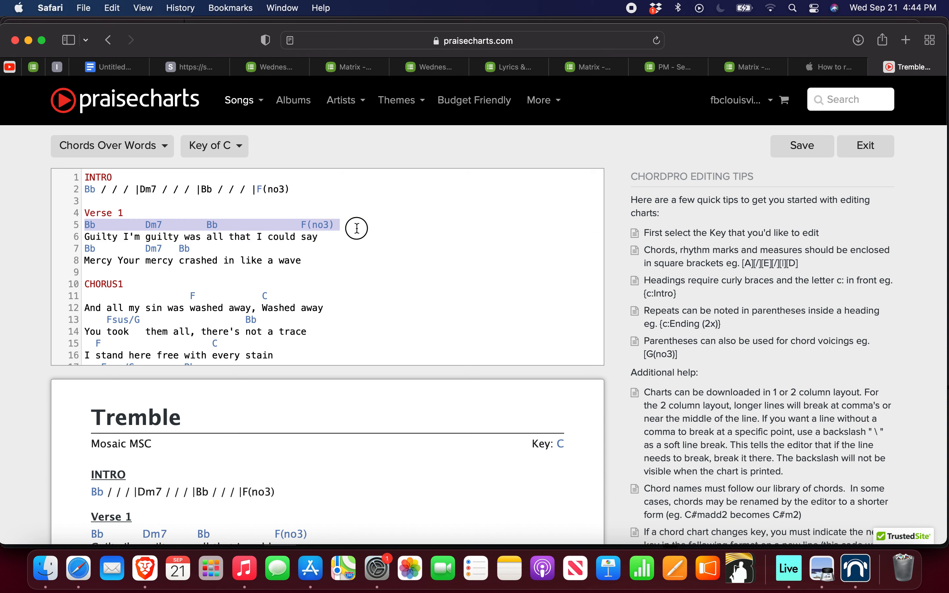
click(143, 225)
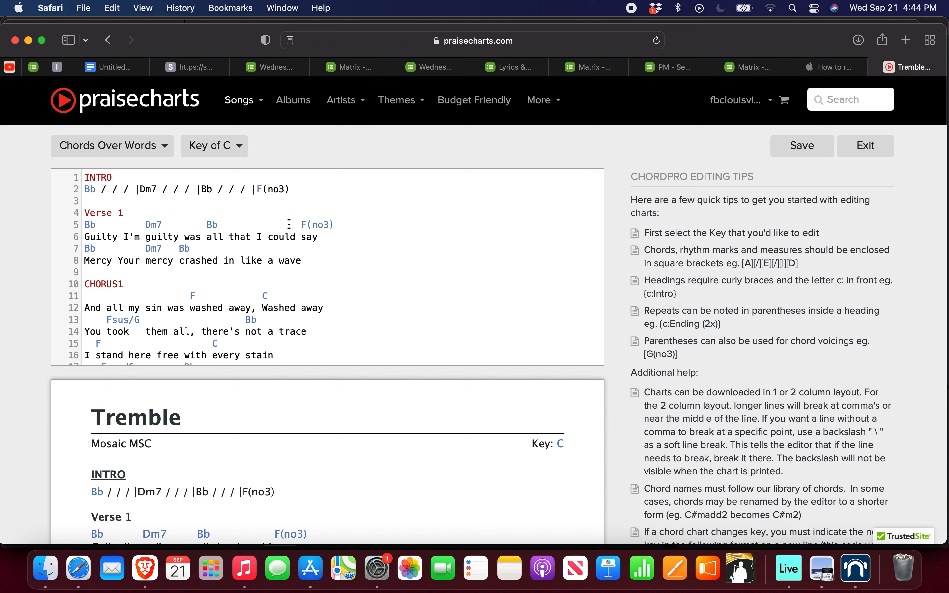
click(86, 226)
Step: Select the whole PraiseCharts chart text from INTRO through the end of TAG
scroll(199, 246, down, 2)
scroll(199, 245, up, 2)
drag(85, 177, 373, 356)
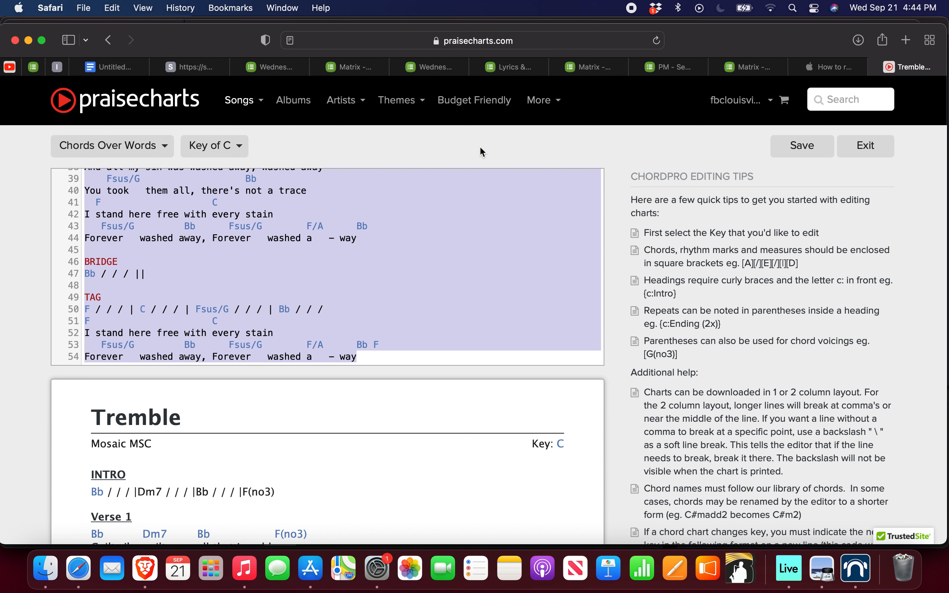
Step: Return to the Washed Away chart in Planning Center Services, view its formatting options and close them without changes
click(524, 69)
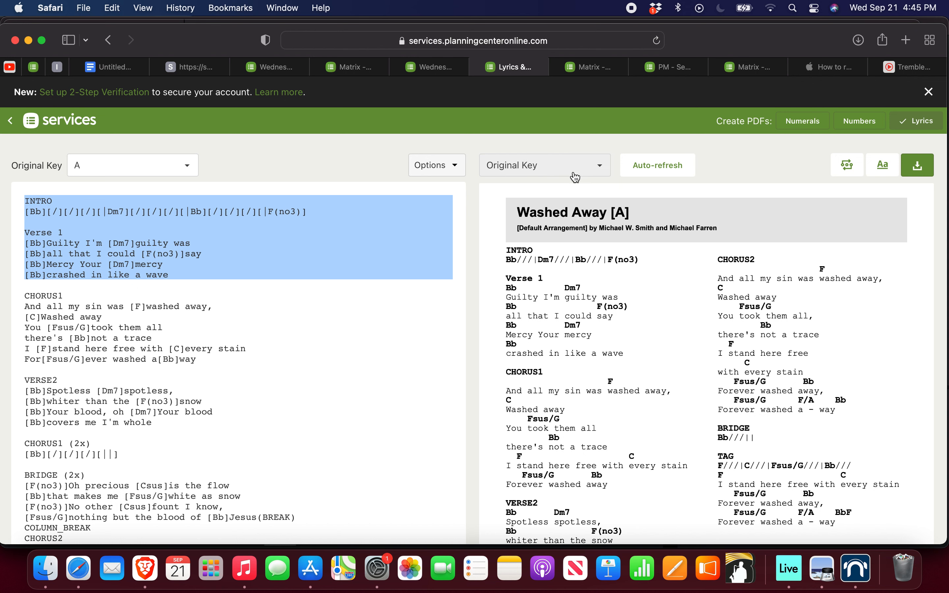
click(889, 168)
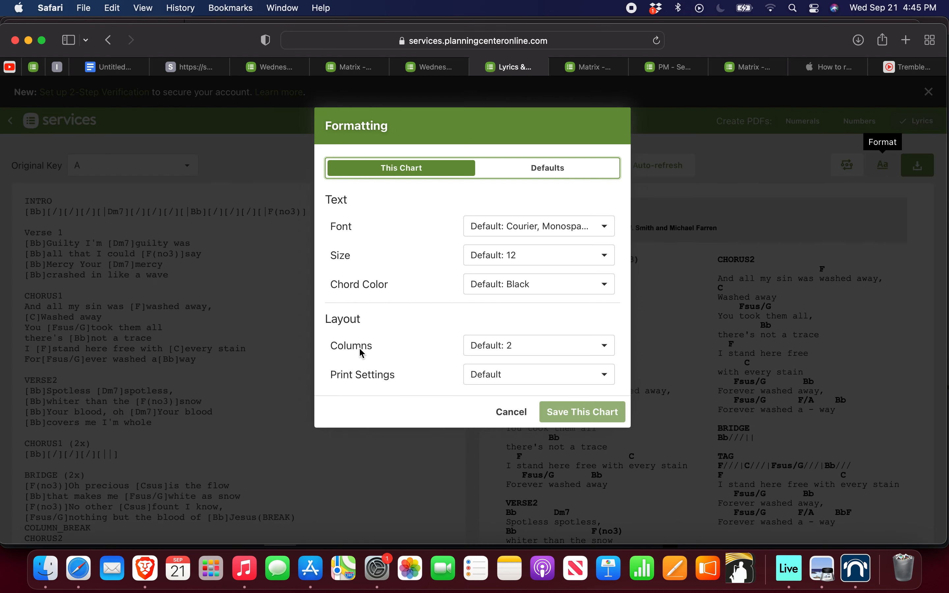
click(510, 412)
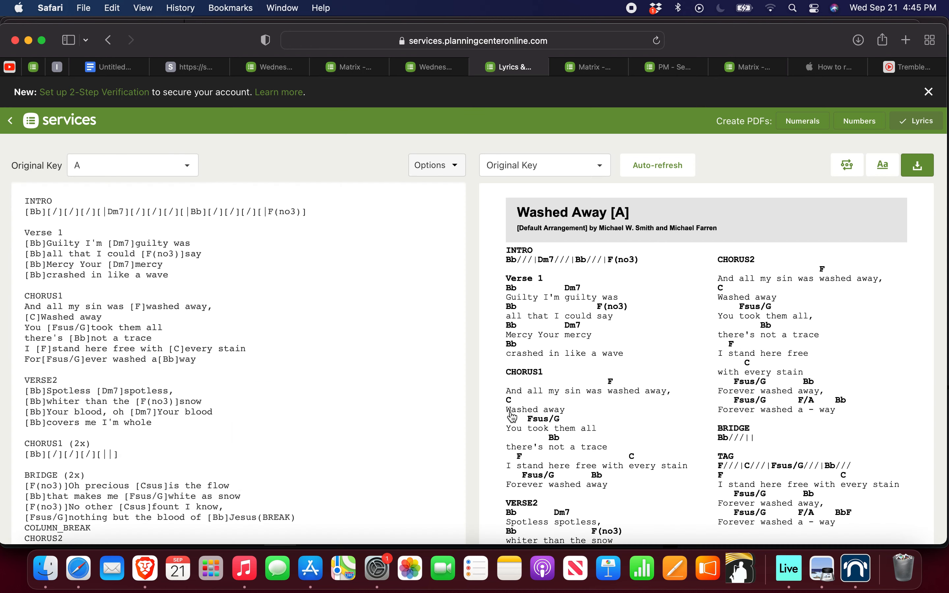
Step: Merge Verse 1 into two long lines by joining the "[Bb]all that I could" and "[Bb]crashed in like a wave" lines to those above
scroll(590, 386, down, 3)
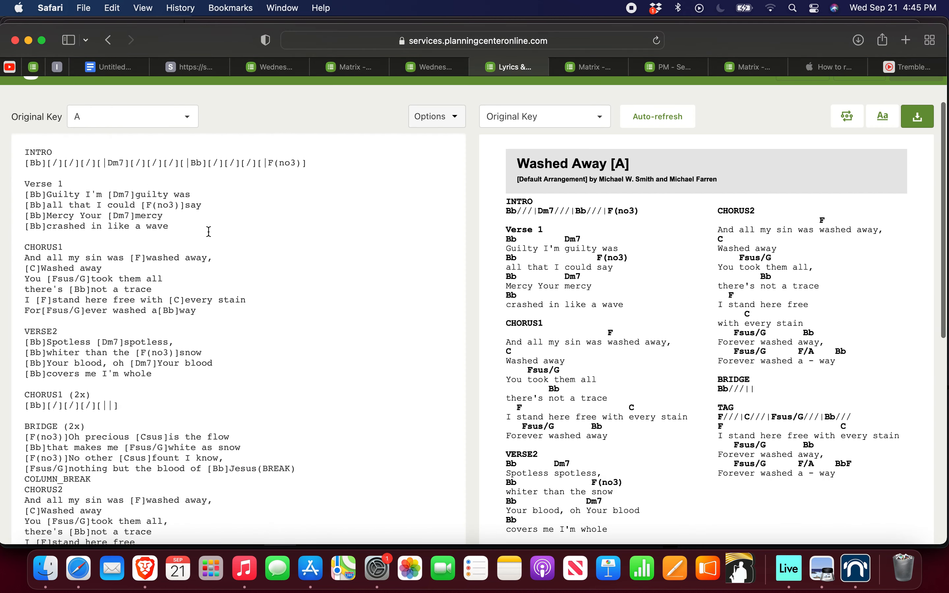
click(199, 198)
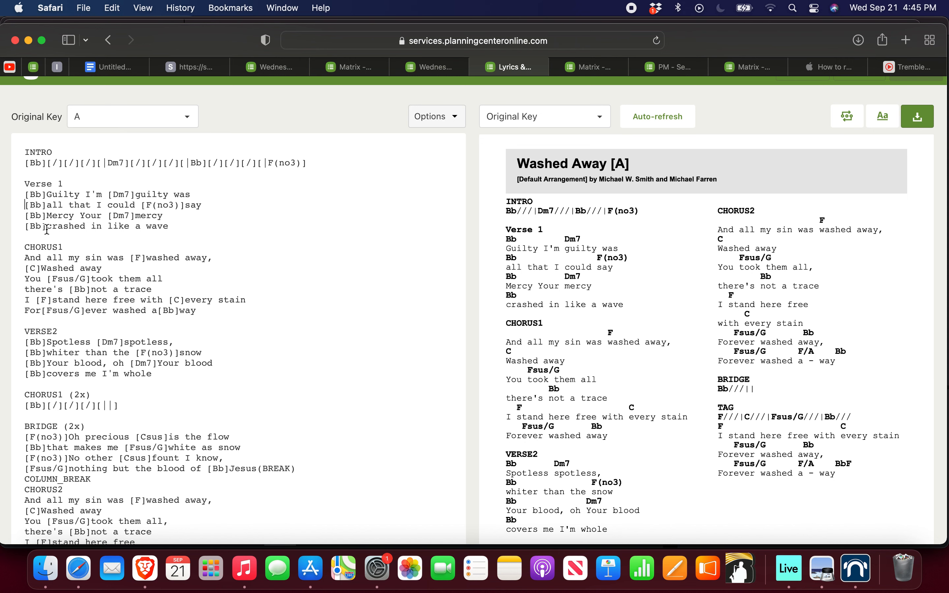
key(Delete)
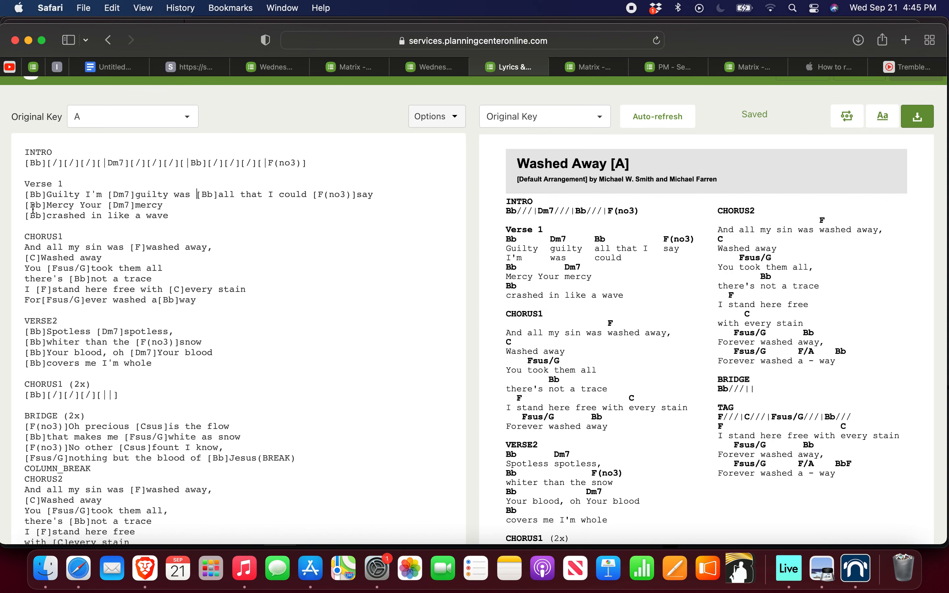
key(Down)
key(Delete)
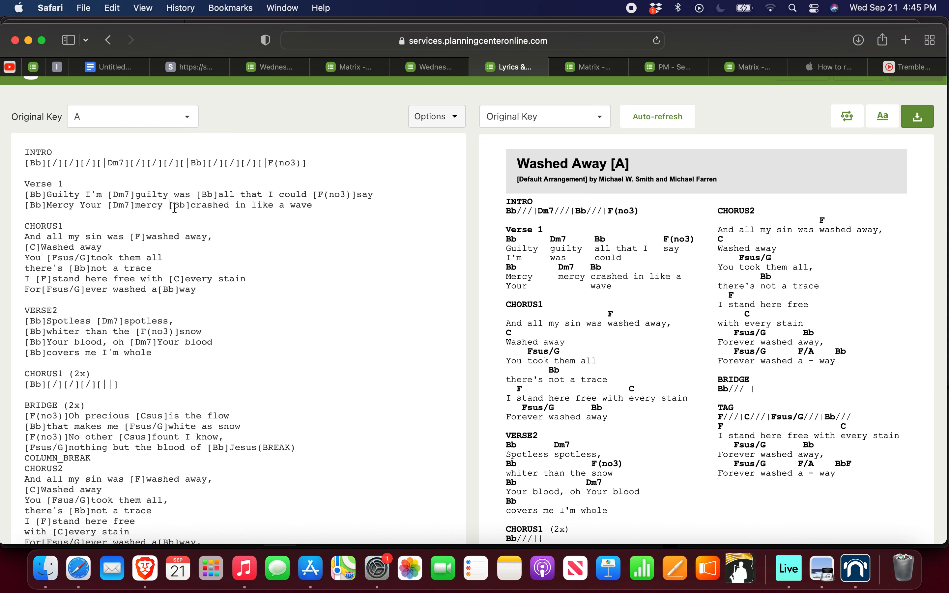
Step: Split Verse 1 back into four short lines, breaking before "[Bb]crashed in like a wave" and "[Bb]all that I could"
key(Return)
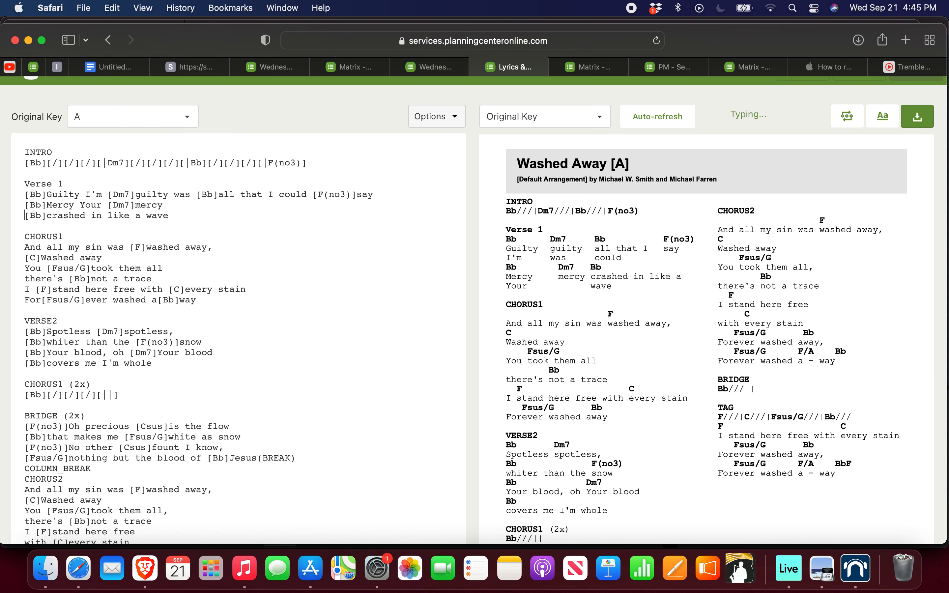
click(192, 193)
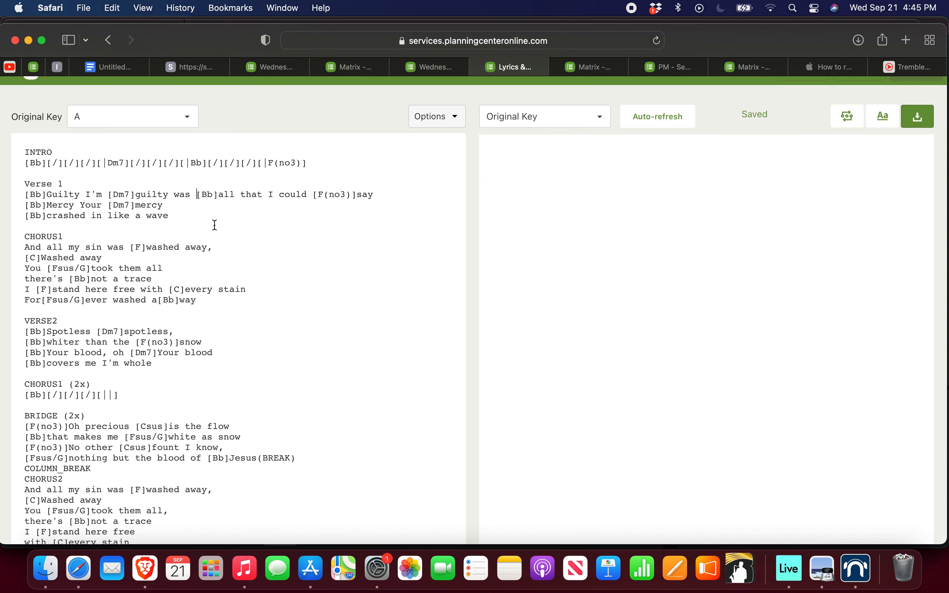
key(Return)
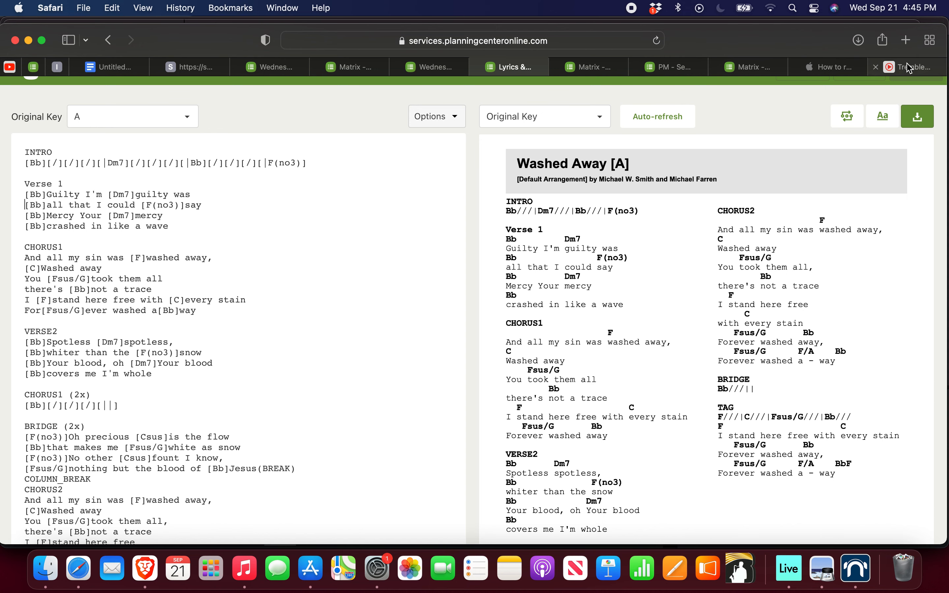
Step: Switch to the PraiseCharts chart editor, look through the Chords Over Words text and change its format to Chordpro
click(900, 67)
scroll(225, 259, up, 10)
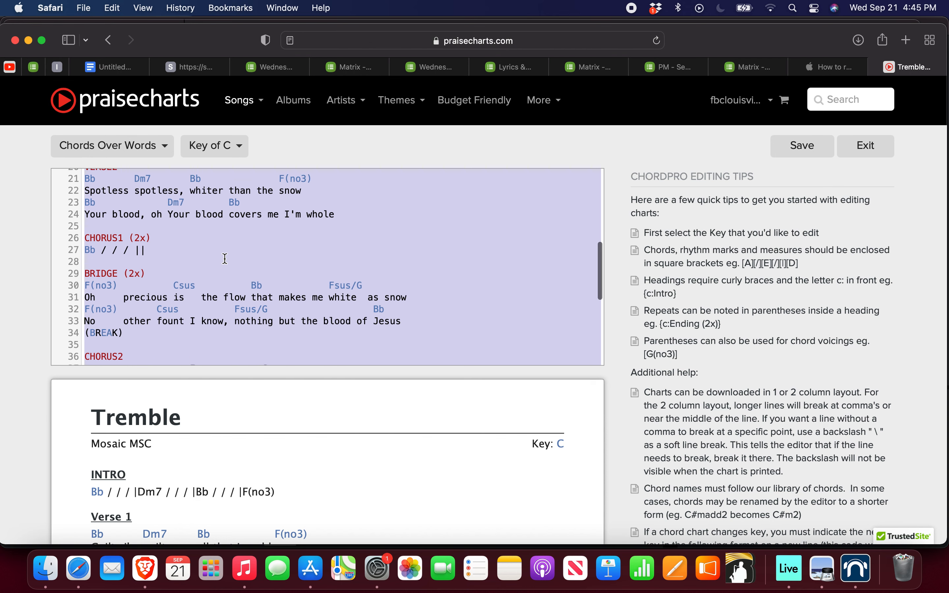
scroll(226, 259, down, 10)
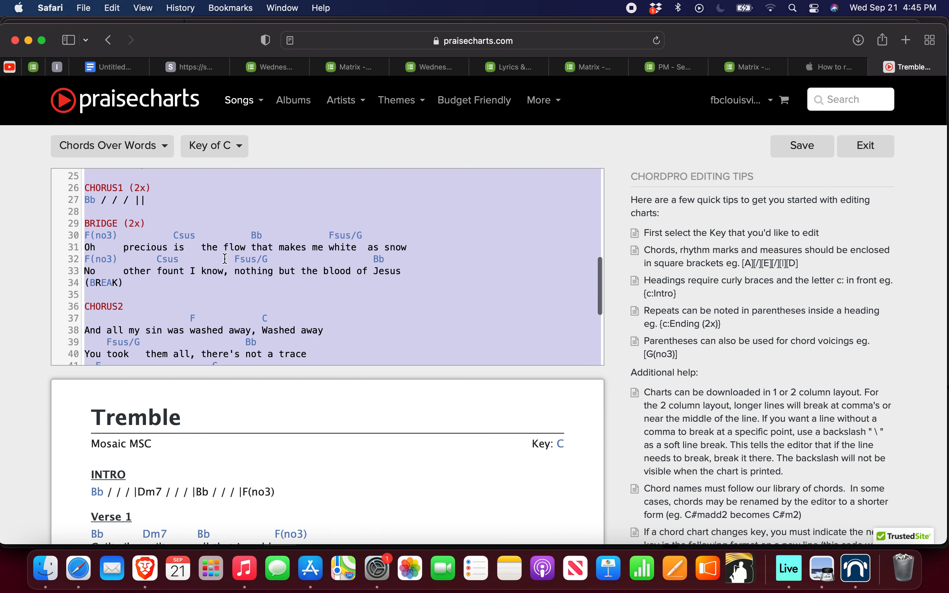
scroll(225, 259, up, 10)
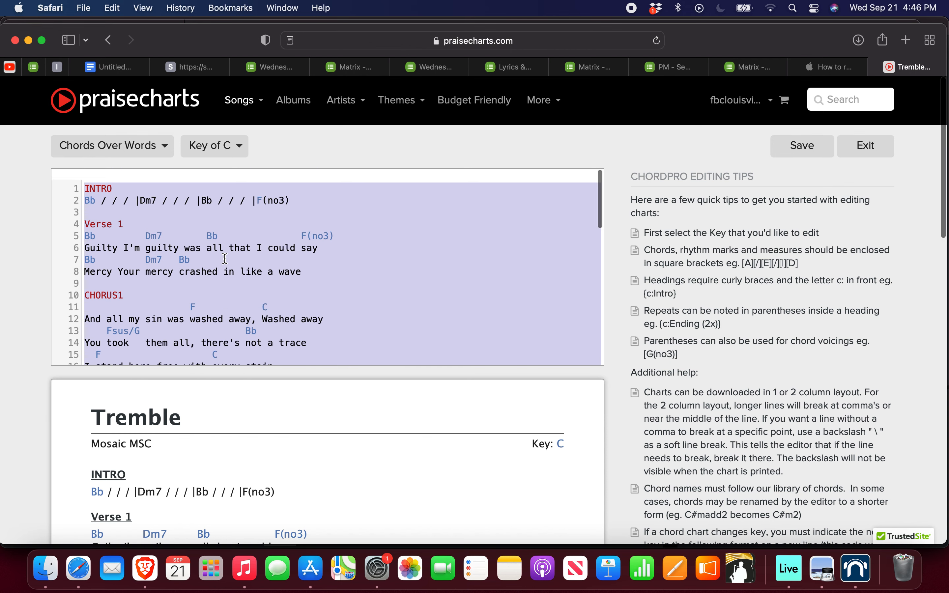
scroll(177, 216, down, 10)
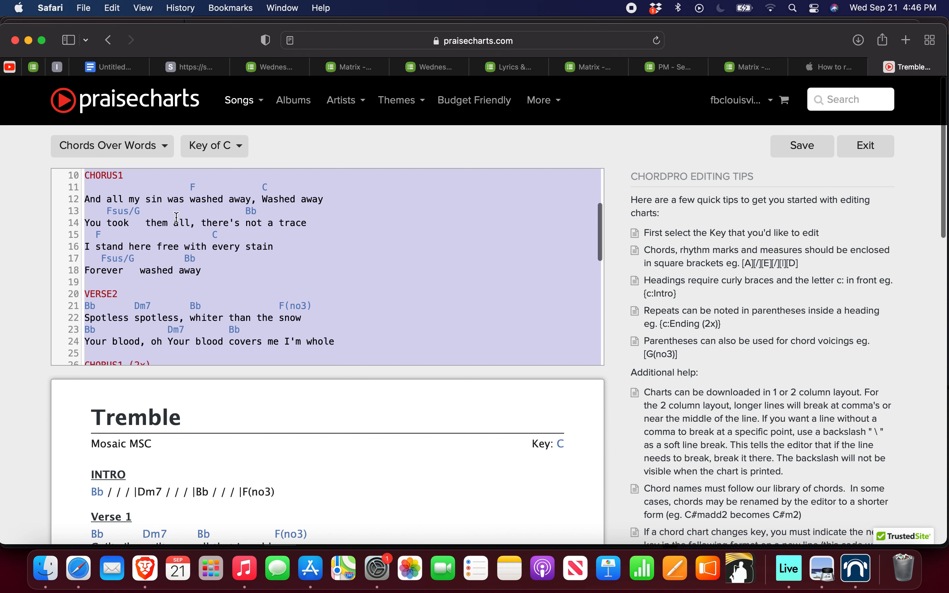
scroll(176, 217, up, 10)
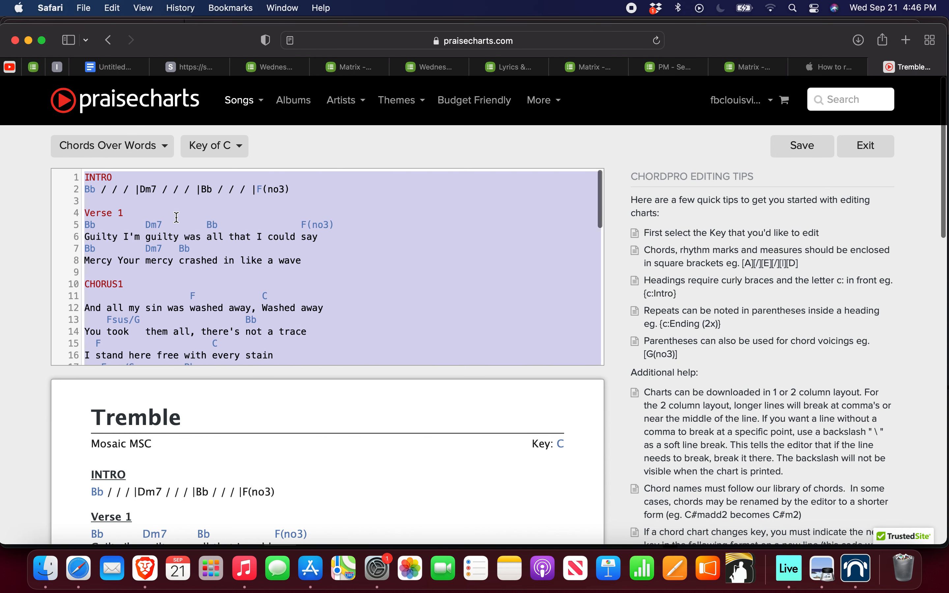
click(136, 150)
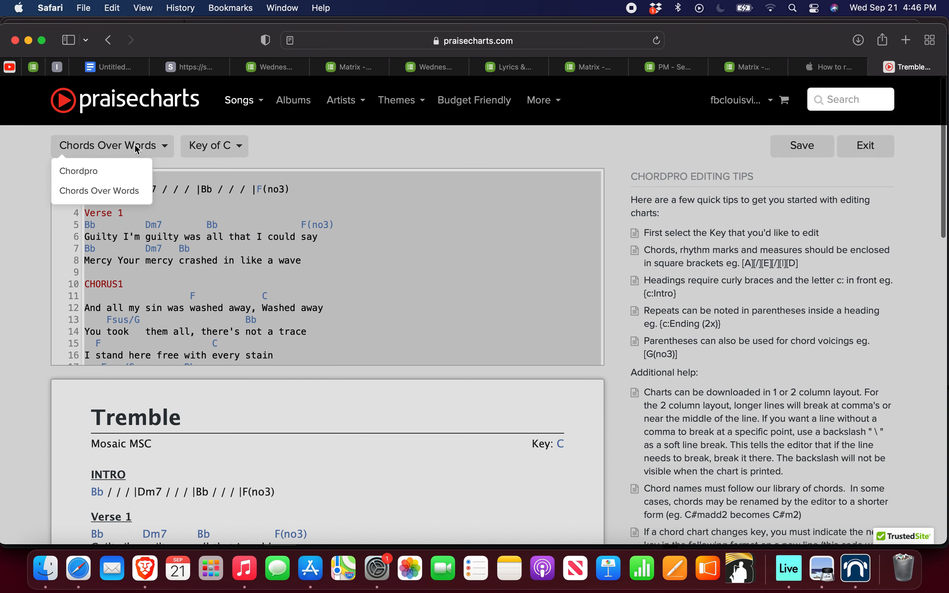
click(88, 171)
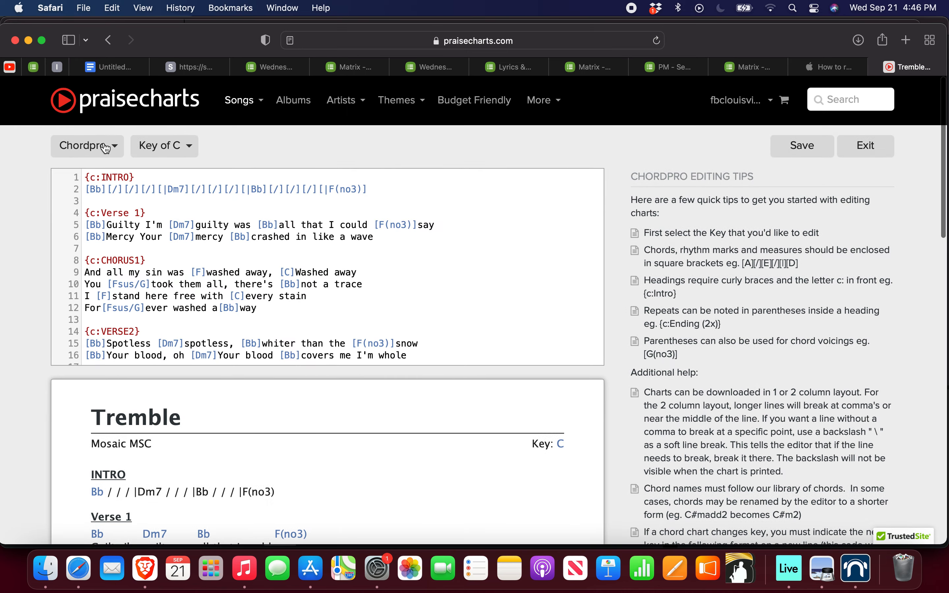
Step: Compare the two notations by changing the chart text to Chords Over Words and back to Chordpro
click(106, 148)
click(95, 191)
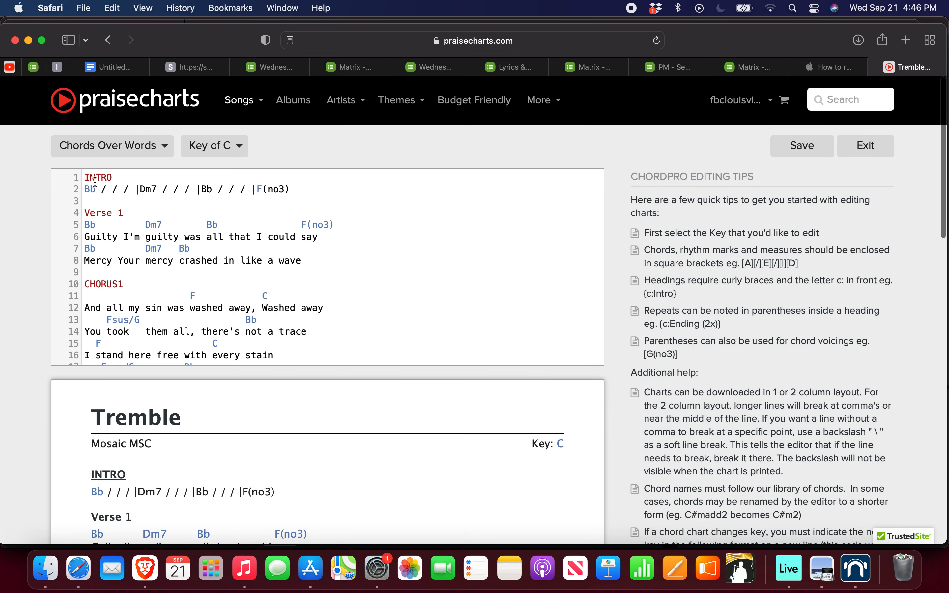
click(110, 146)
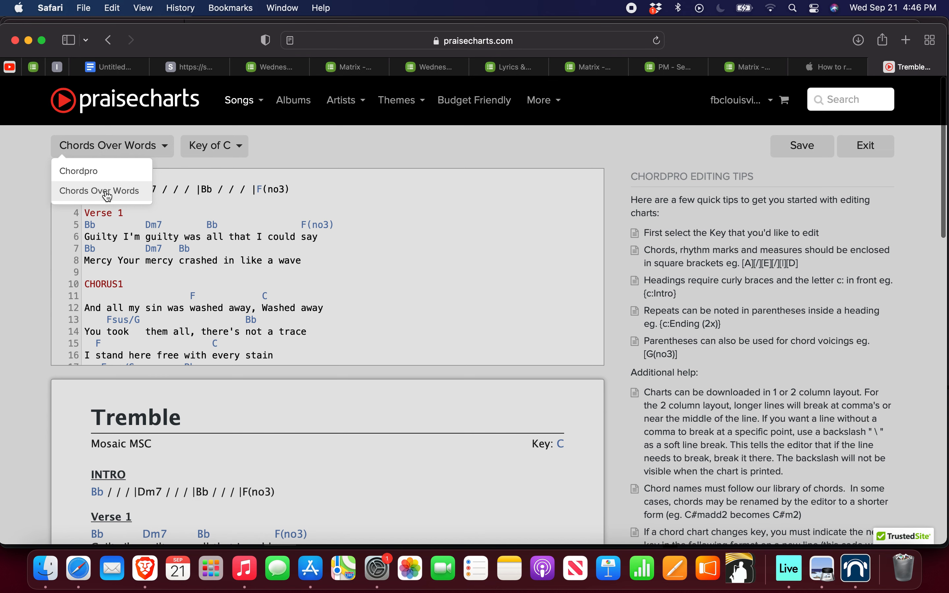
click(88, 171)
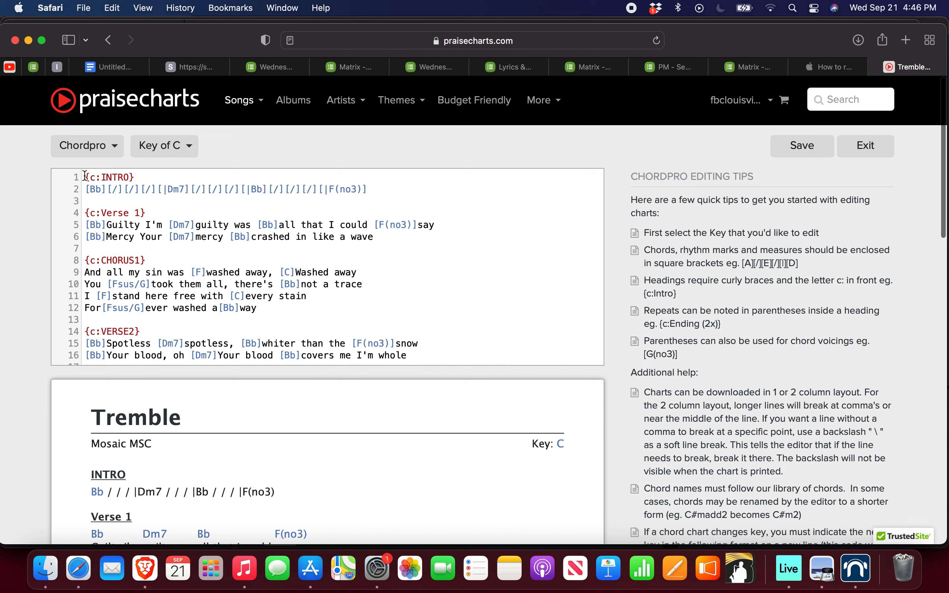
Step: Copy the entire Chordpro chart text and paste it over the old chart in the untitled Google Docs document
drag(85, 175, 255, 286)
key(super+a)
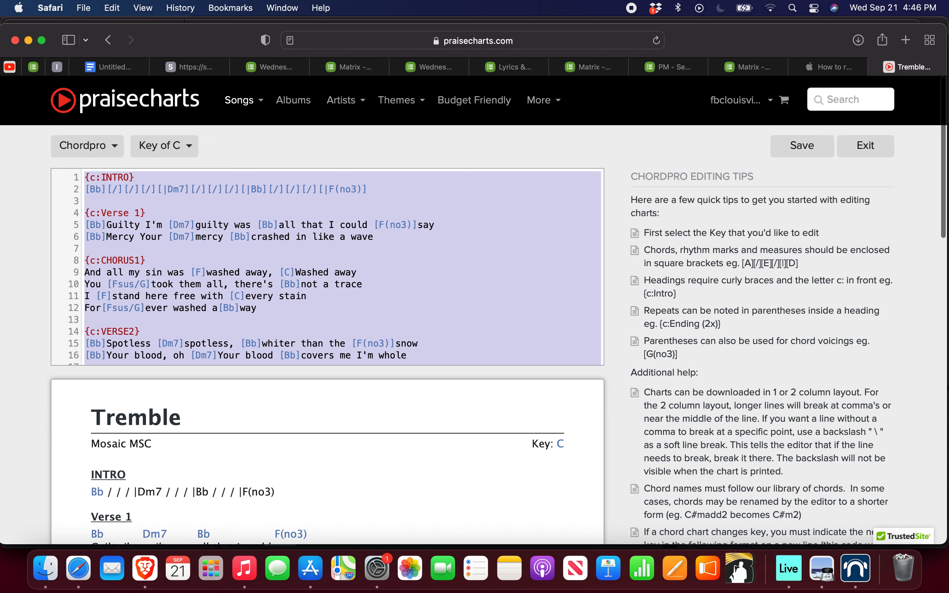
key(super+c)
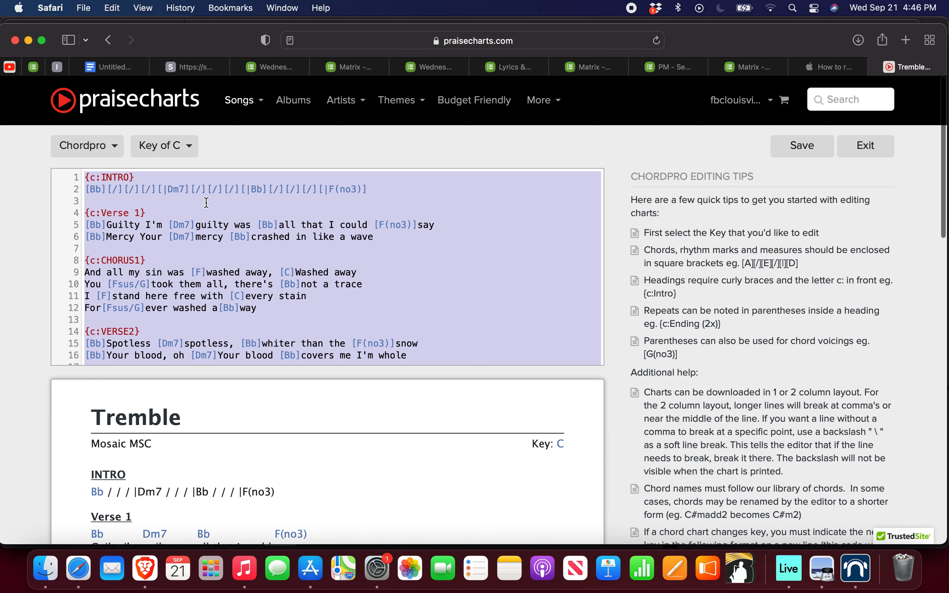
click(103, 66)
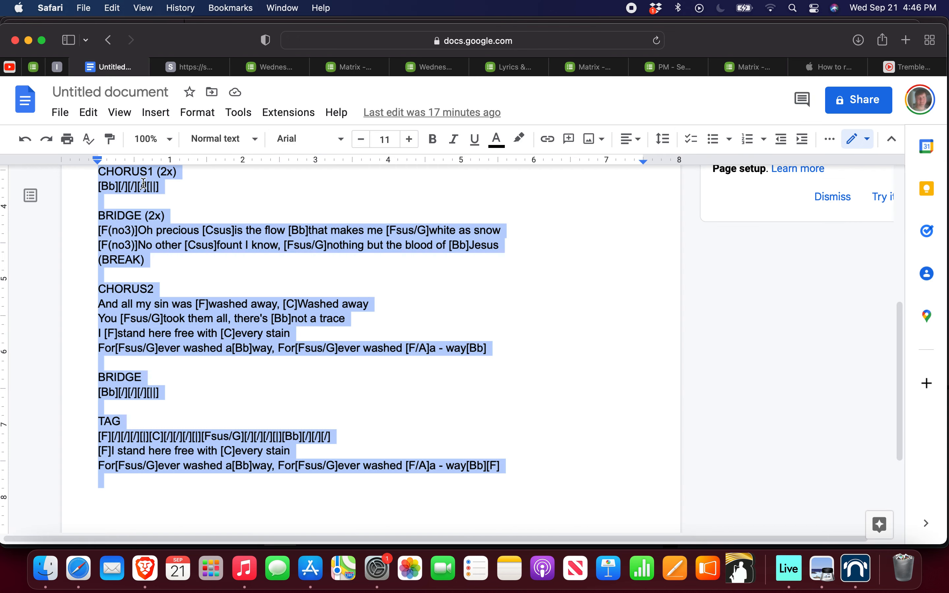
key(super+v)
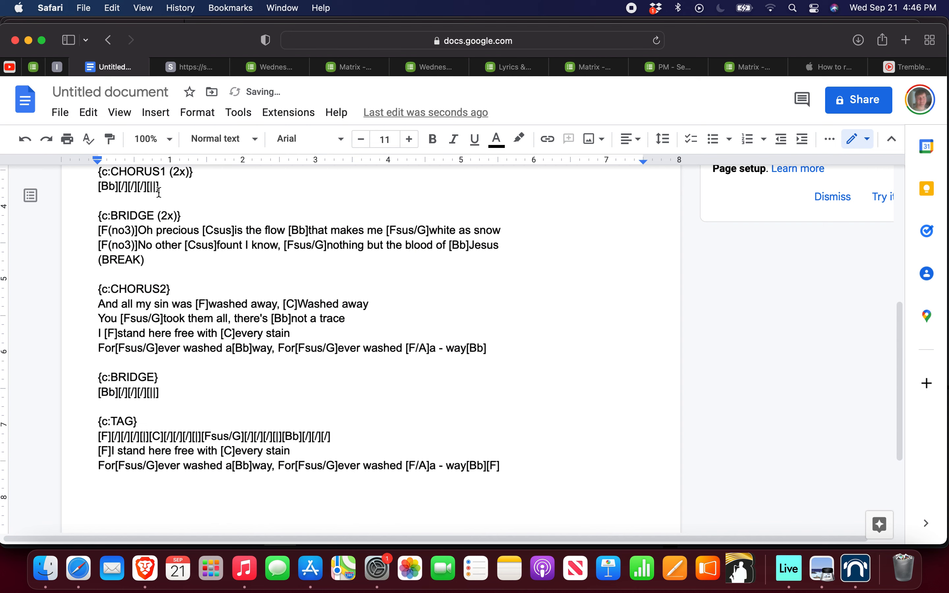
Step: Remove every "{C:" heading prefix from the document by replacing all occurrences with nothing
scroll(203, 224, up, 10)
scroll(204, 225, down, 1)
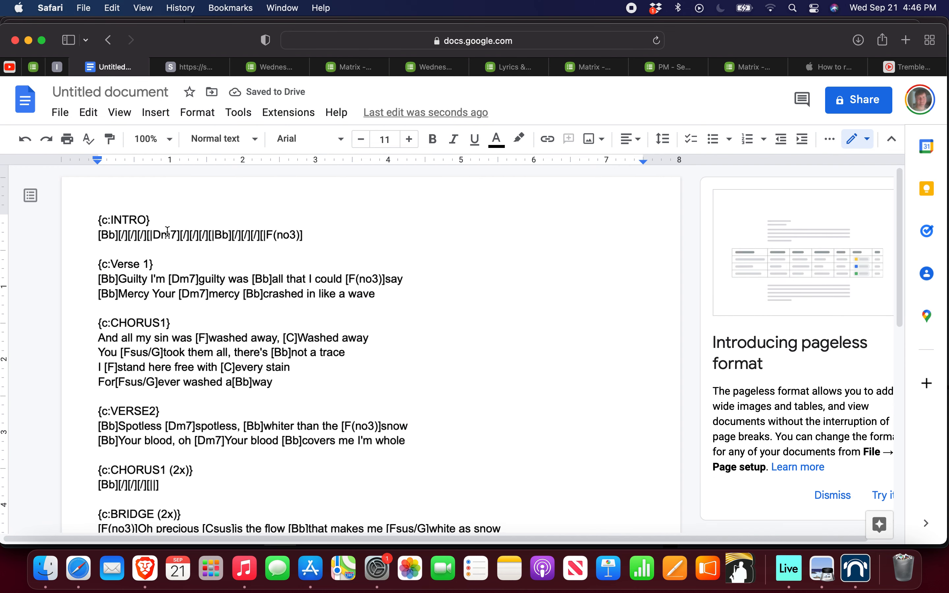
key(super+f)
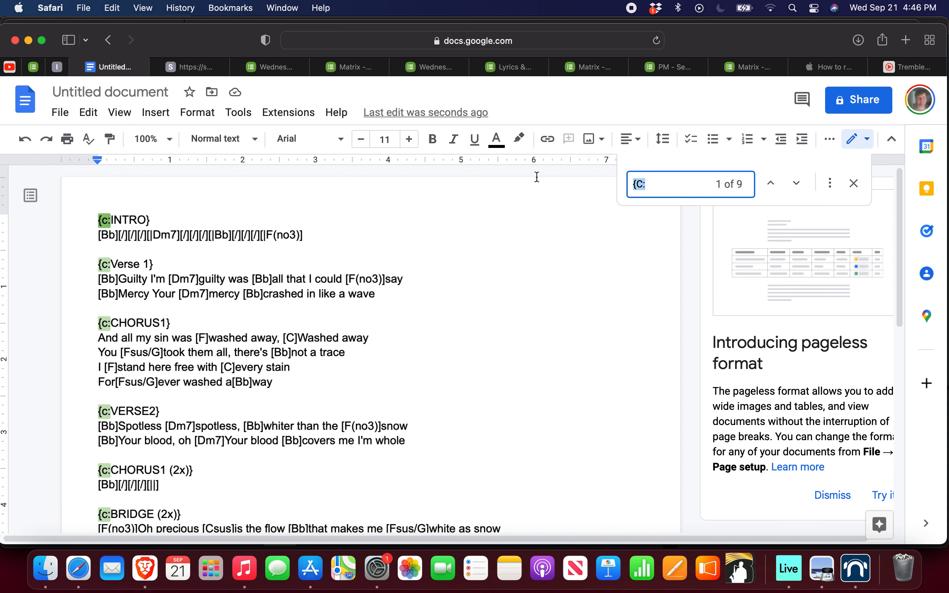
click(831, 184)
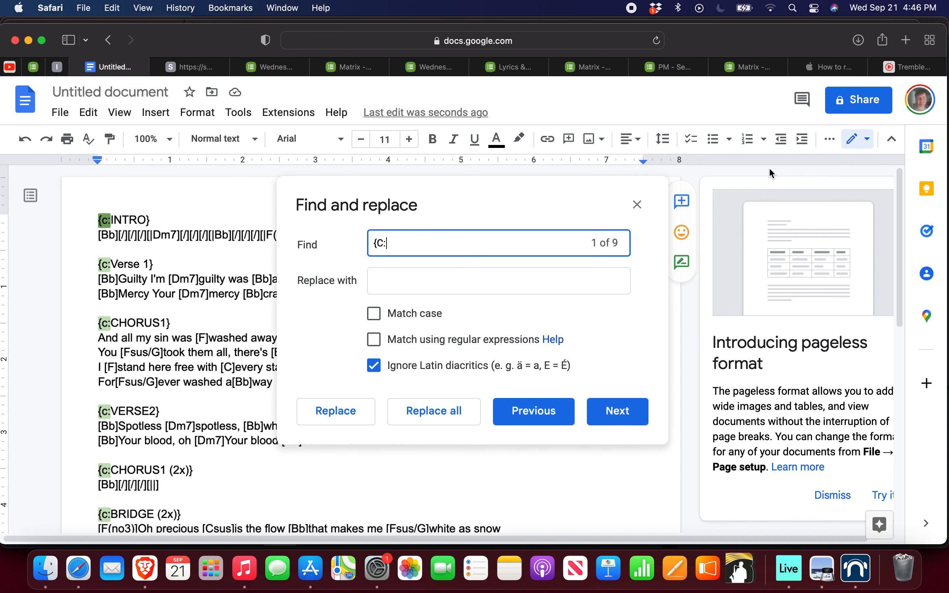
click(388, 276)
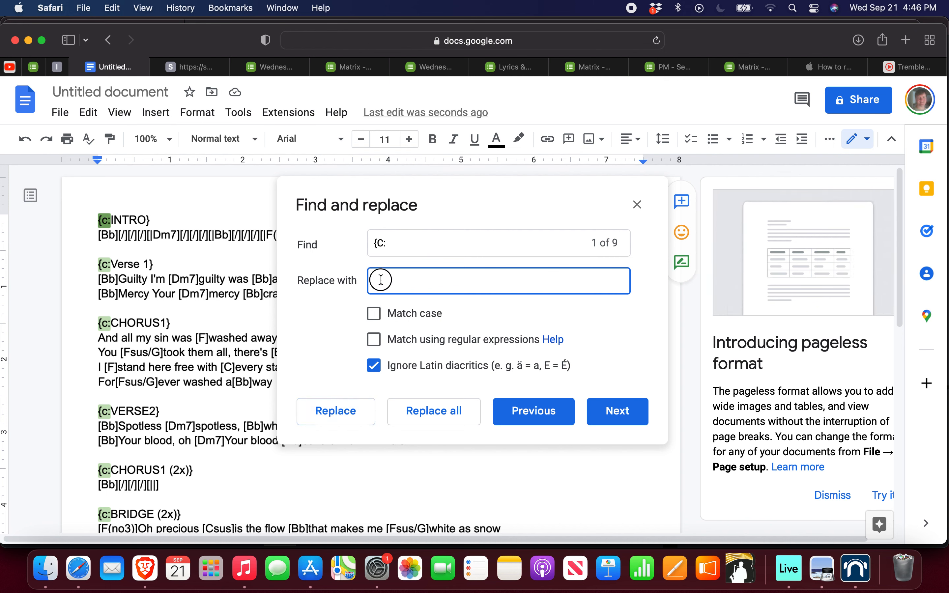
click(417, 412)
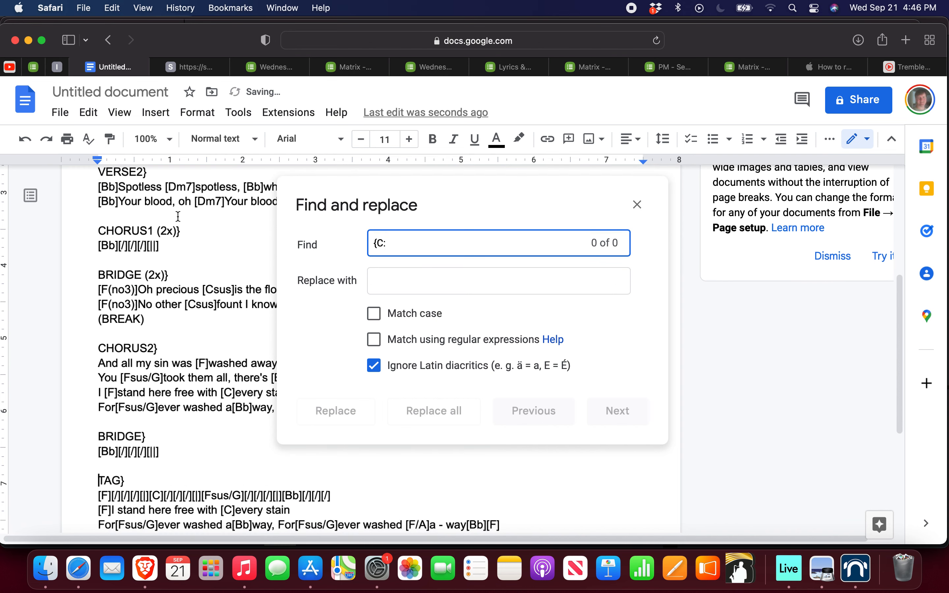
Step: Remove every closing brace "}" after the section headings by replacing all occurrences with nothing
scroll(178, 216, up, 10)
click(136, 220)
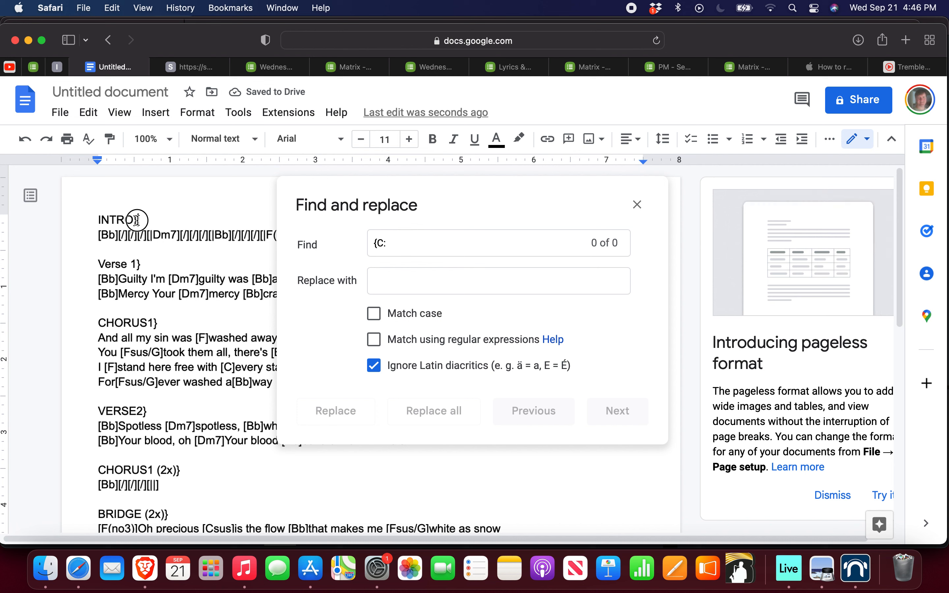
drag(137, 221, 132, 220)
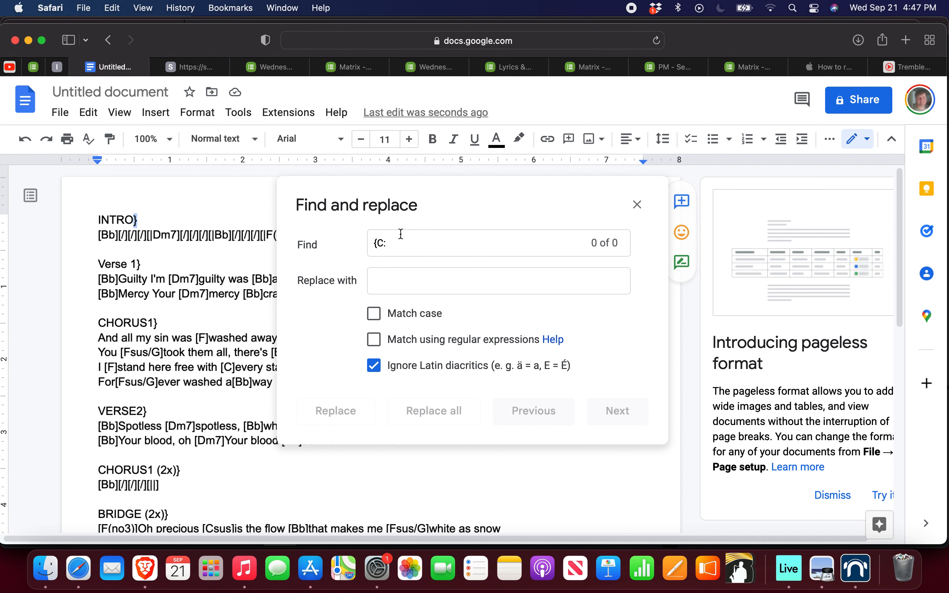
drag(392, 238, 369, 240)
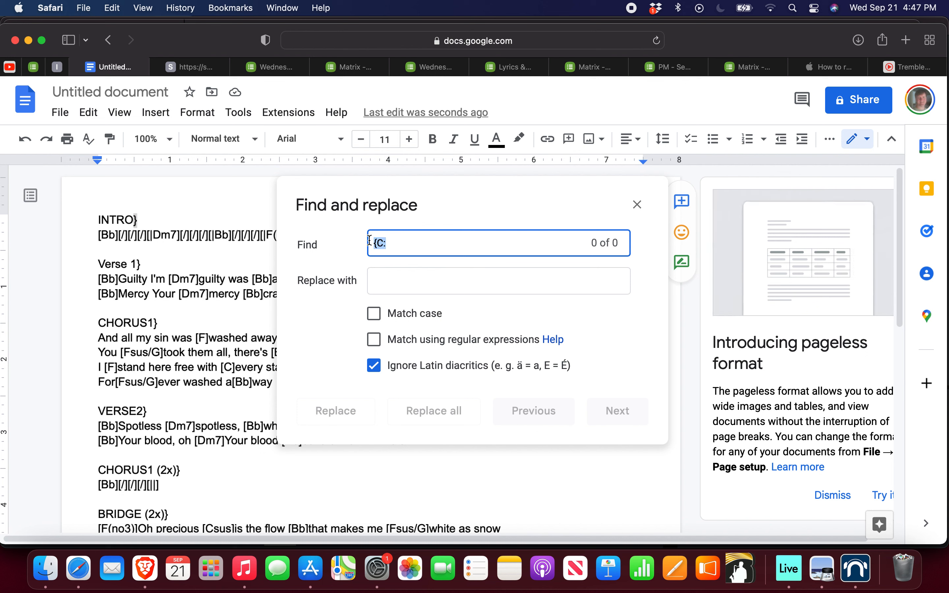
text(})
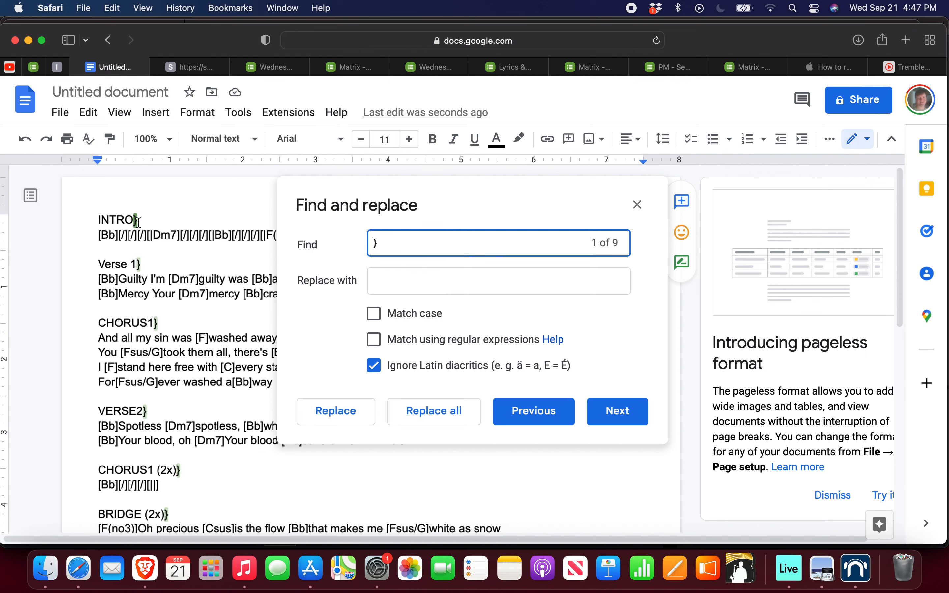
click(382, 286)
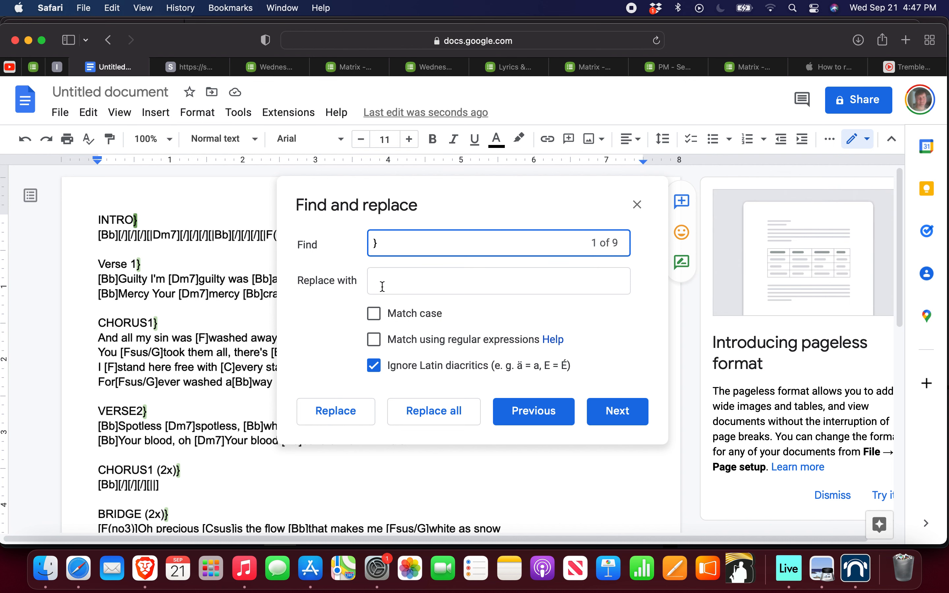
right_click(382, 284)
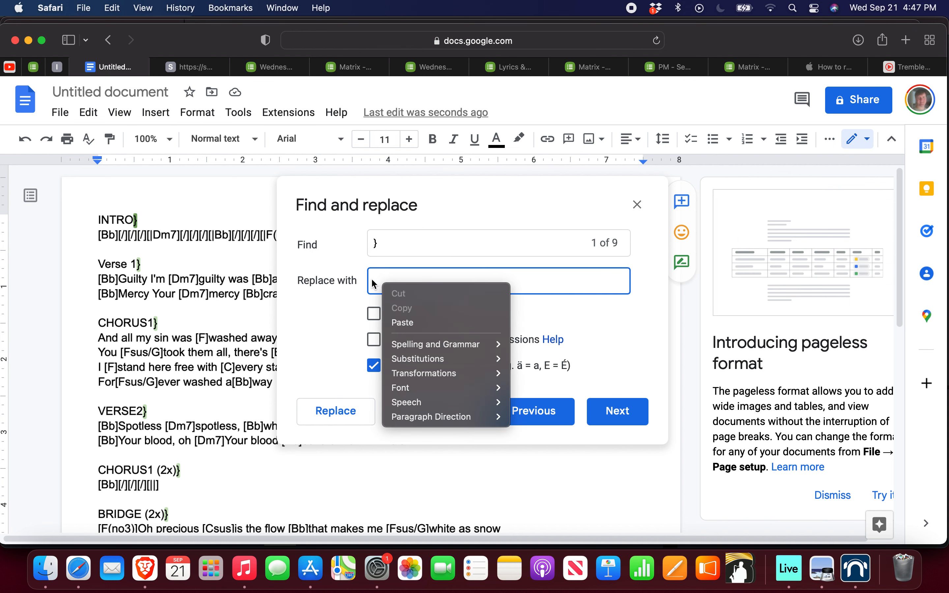
click(372, 281)
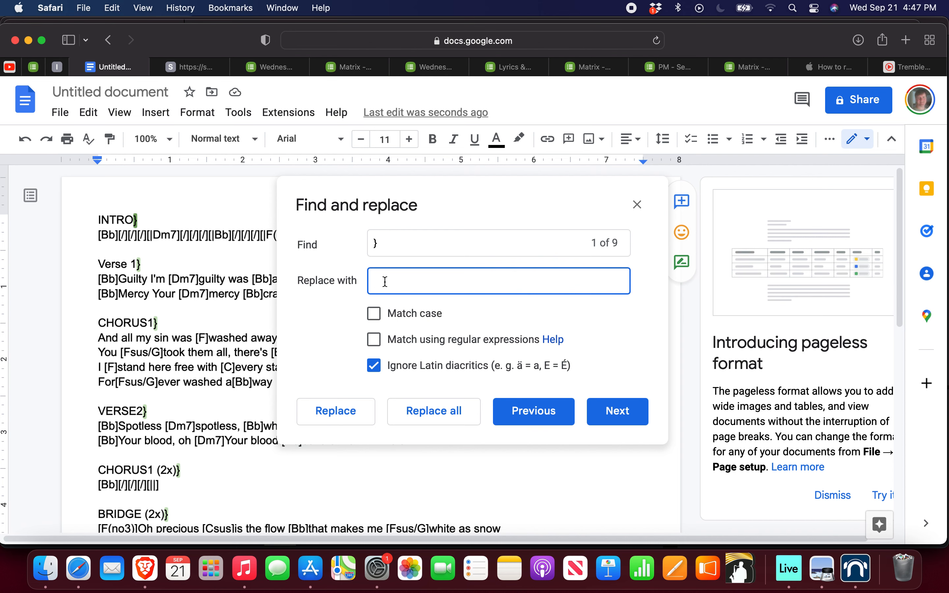
click(433, 411)
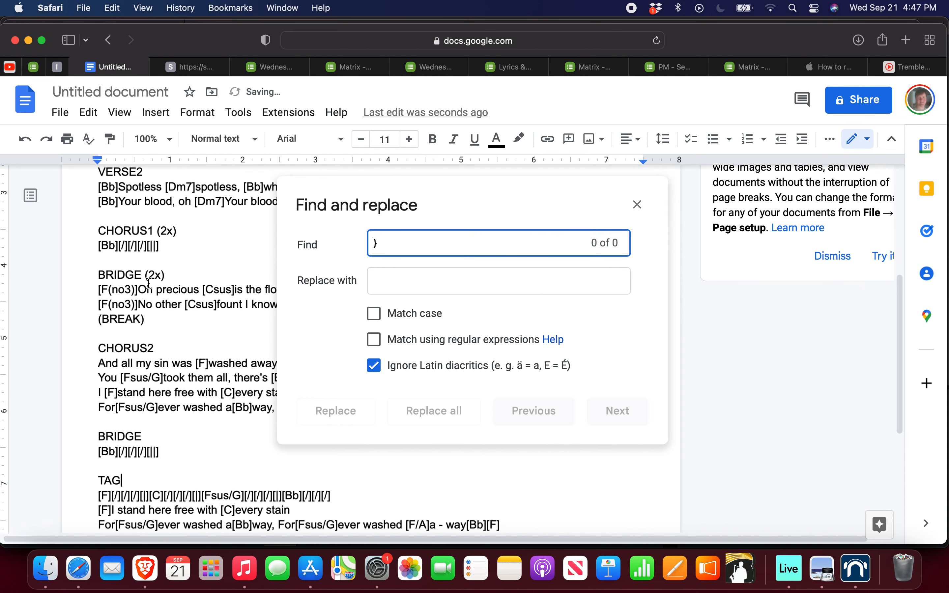
Step: Select the whole cleaned-up chart text in the document and return to the Washed Away chart in Planning Center Services
scroll(123, 238, up, 5)
click(99, 219)
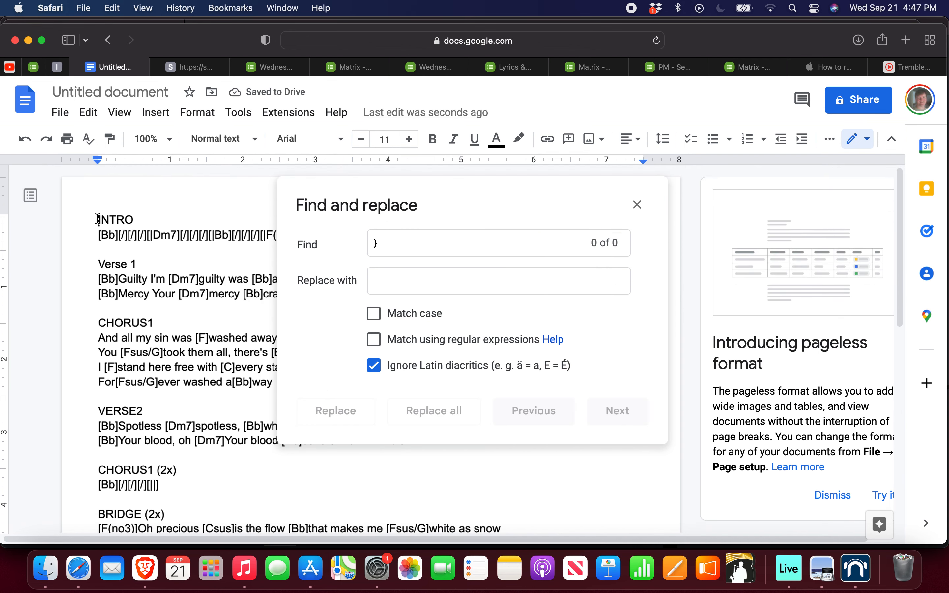
key(super+a)
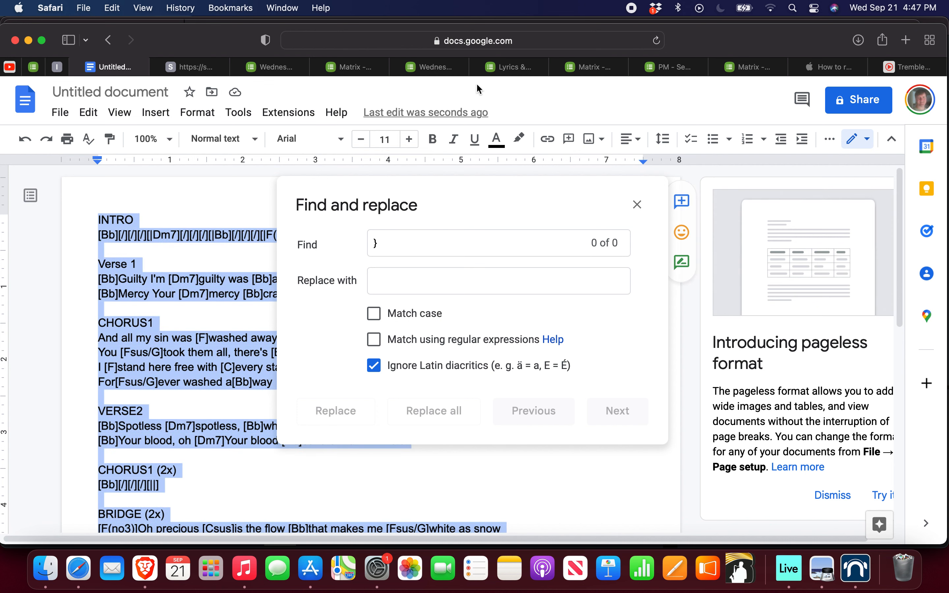
click(512, 73)
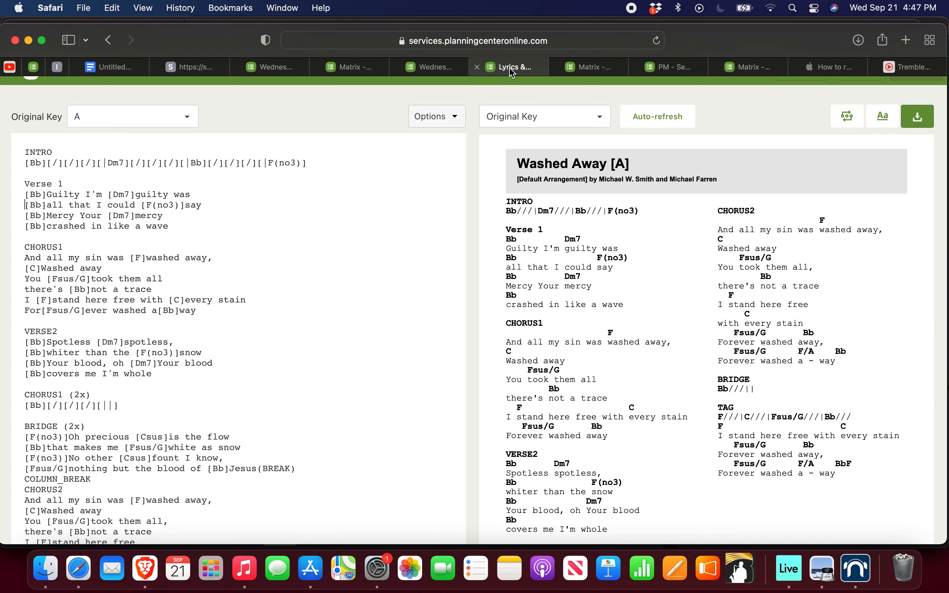
scroll(78, 170, up, 3)
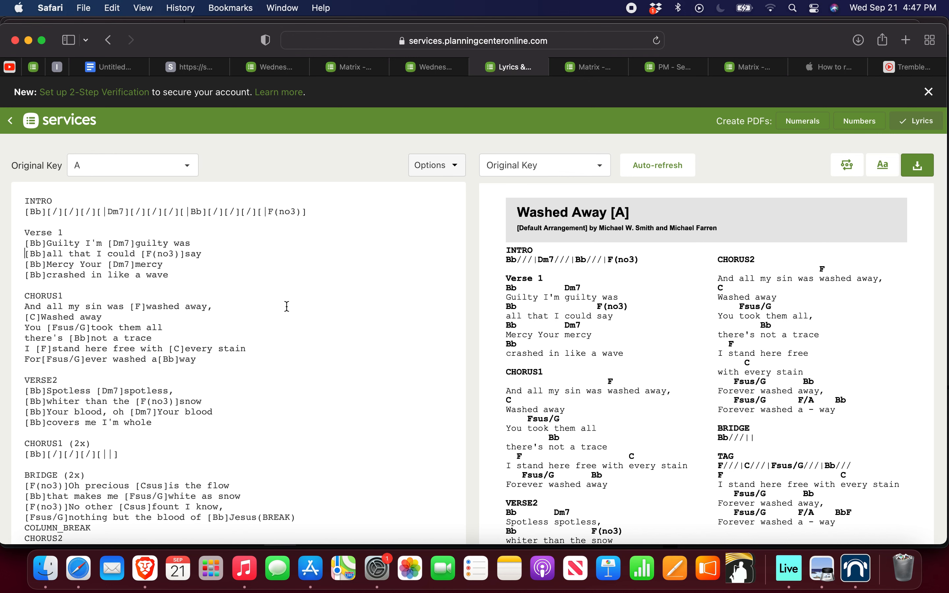
scroll(287, 306, down, 3)
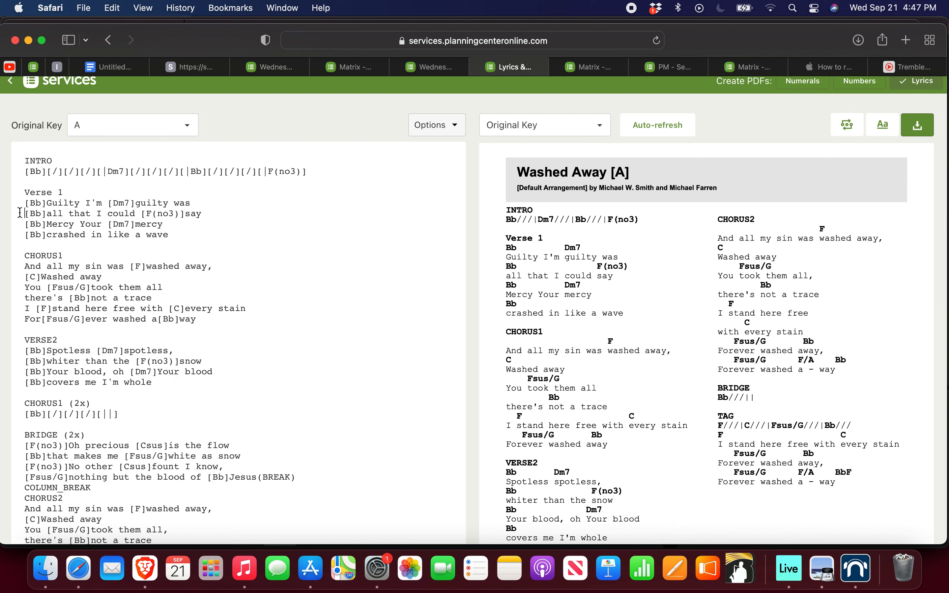
Step: Join Verse 1's lyrics into two lines, merge "[C]Washed away" onto CHORUS1's first line, and examine how the preview wraps them
key(BackSpace)
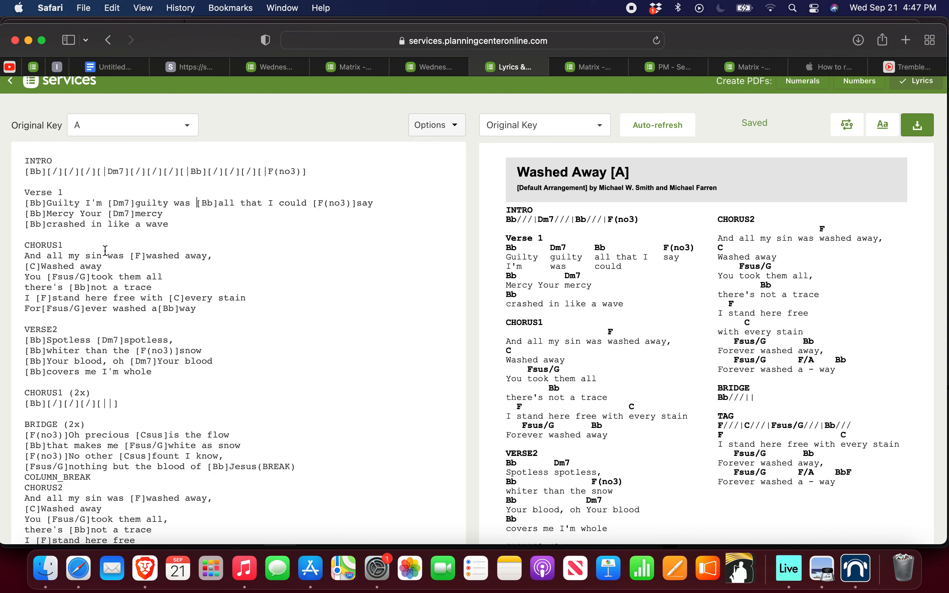
click(29, 225)
key(BackSpace)
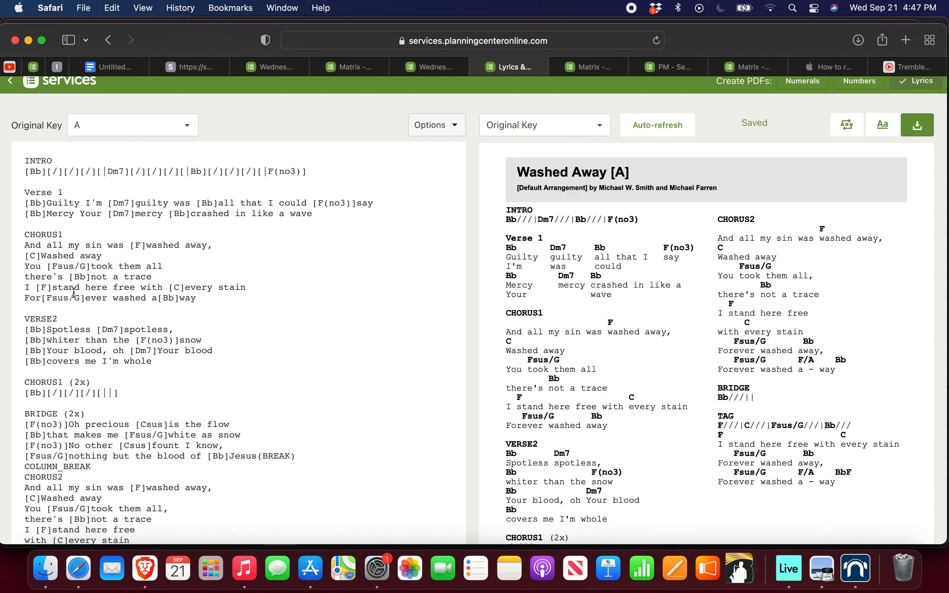
key(BackSpace)
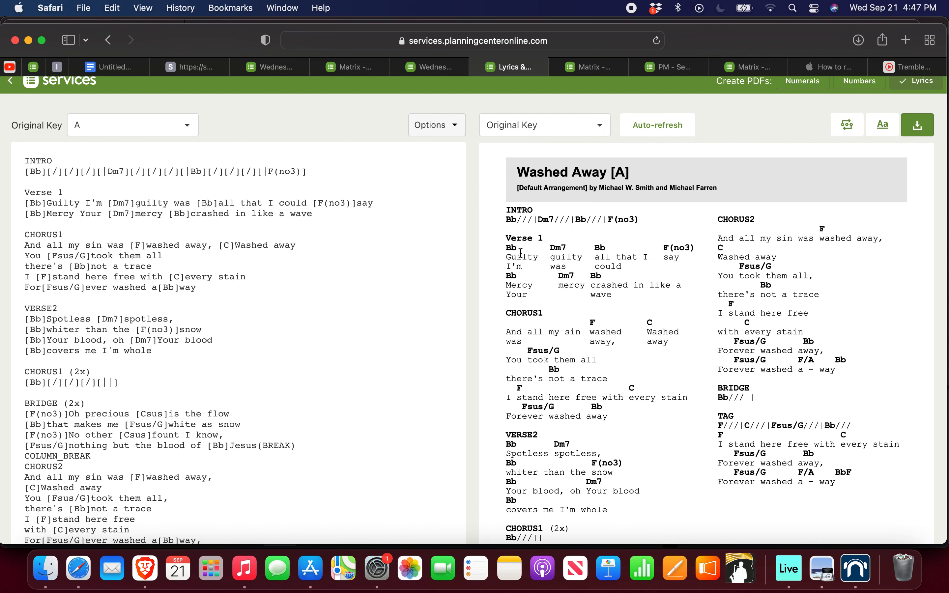
drag(505, 250, 540, 257)
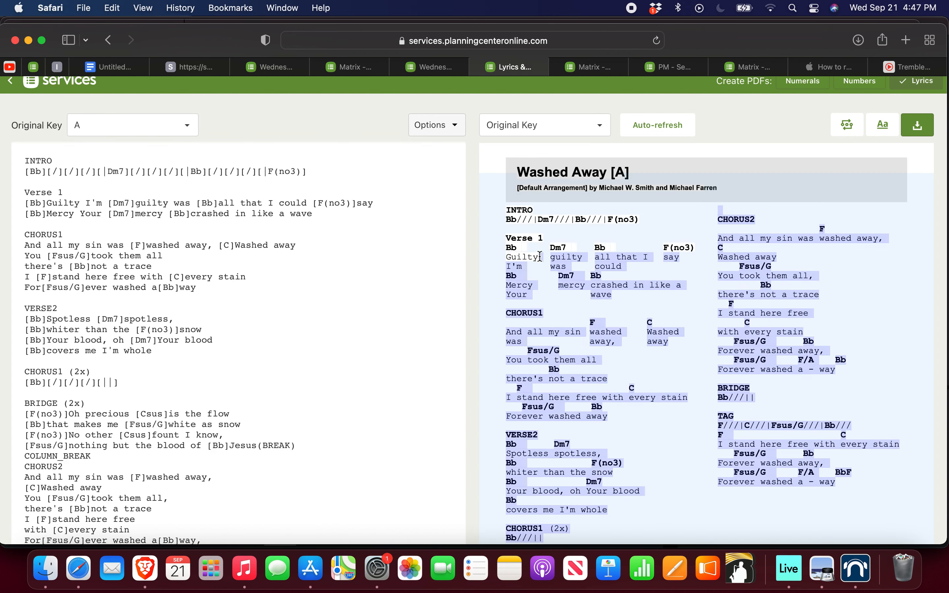
click(540, 257)
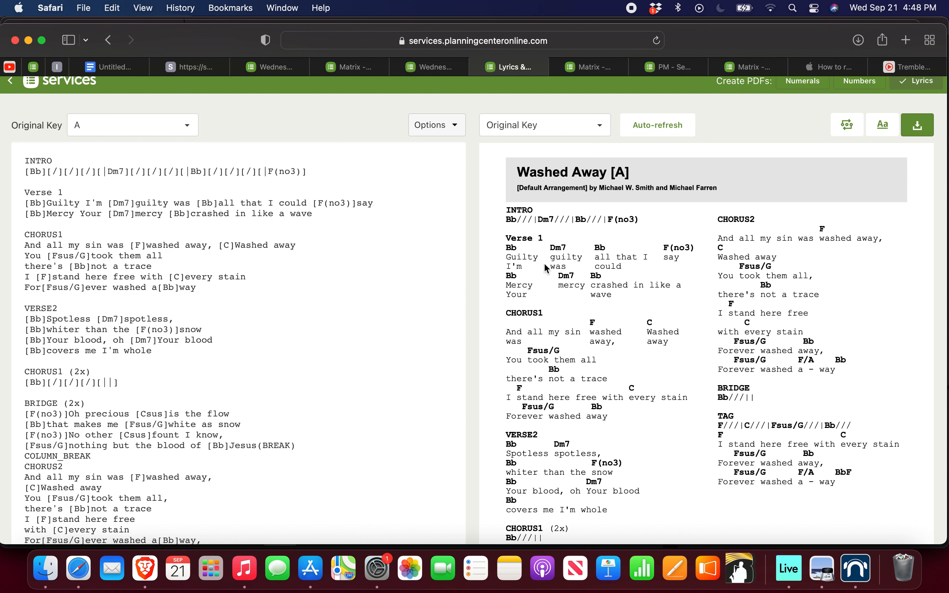
scroll(149, 131, up, 3)
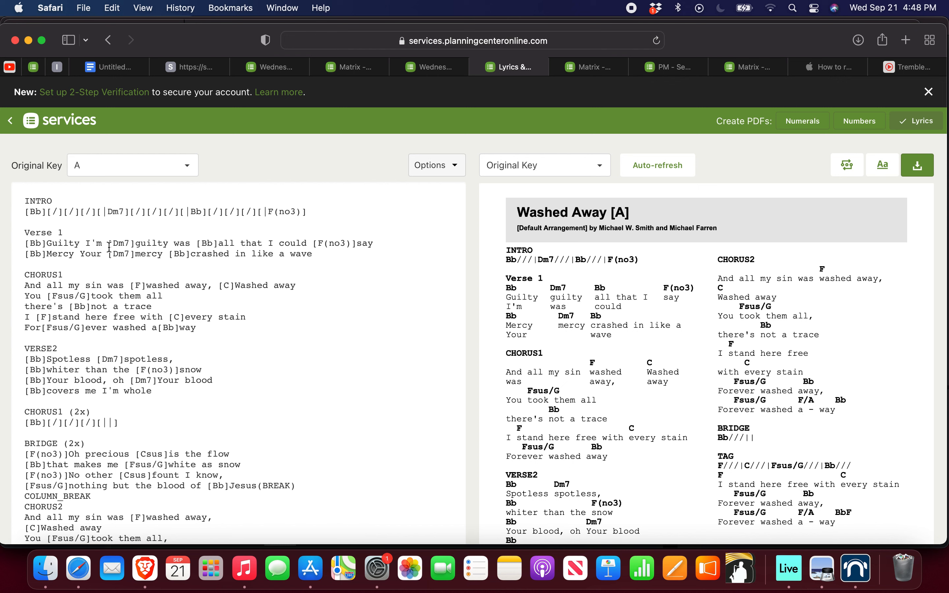
Step: Break Verse 1 back into four lines before "[Bb]all that I could" and "[Bb]crashed in like a wave"
click(197, 244)
key(Return)
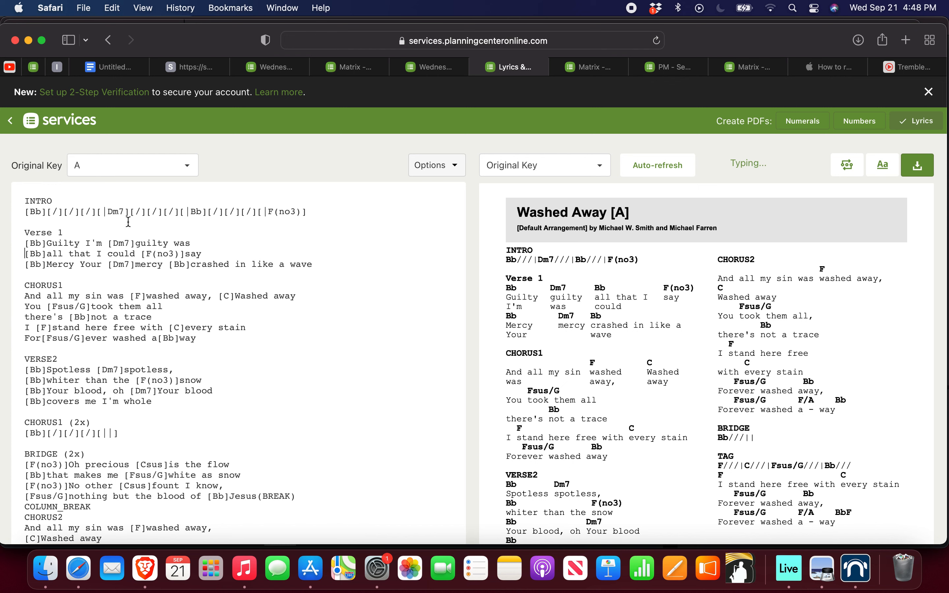
click(169, 264)
key(Return)
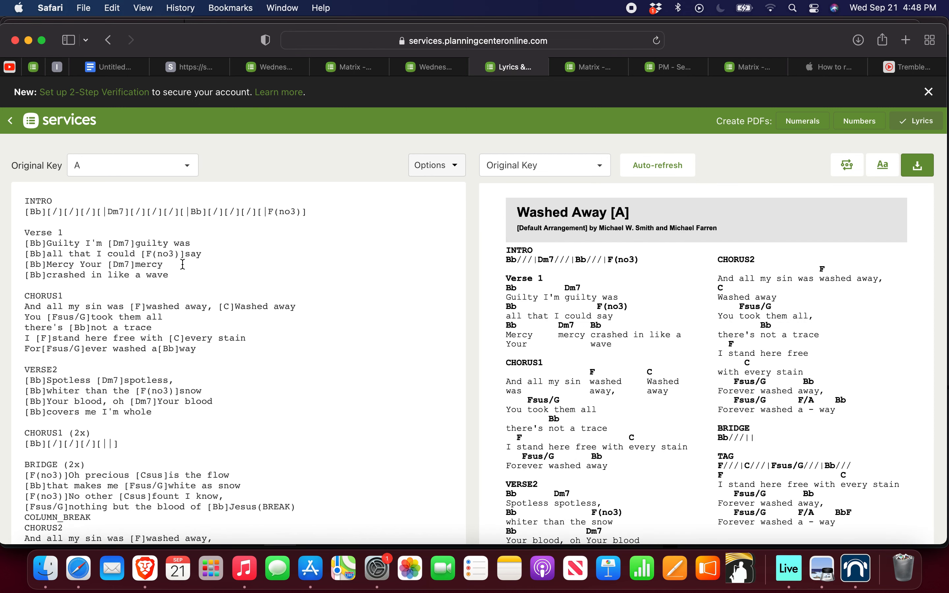
Step: Examine the line breaks and column layout through the whole Washed Away chart and its preview
scroll(149, 299, down, 3)
scroll(149, 299, down, 5)
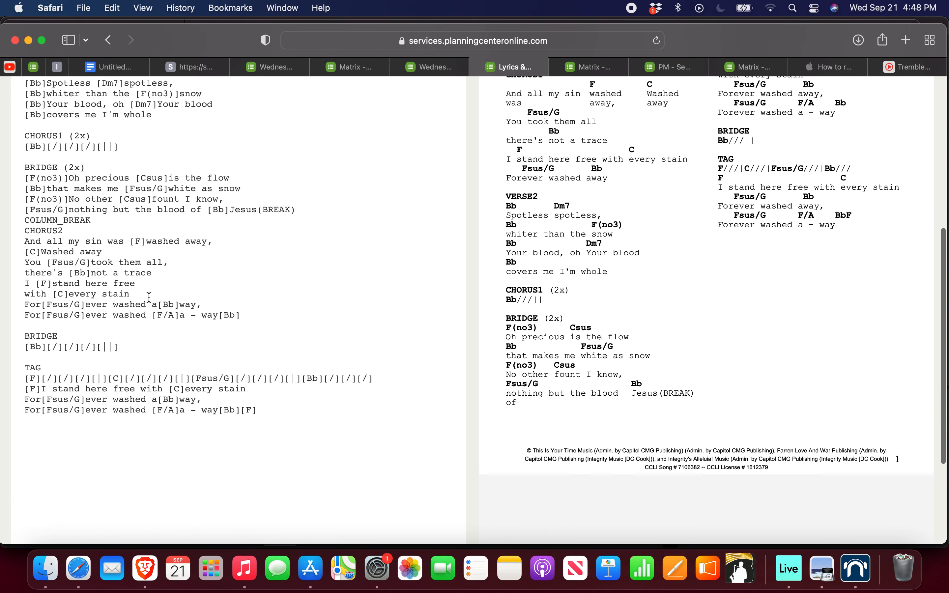
scroll(149, 298, up, 8)
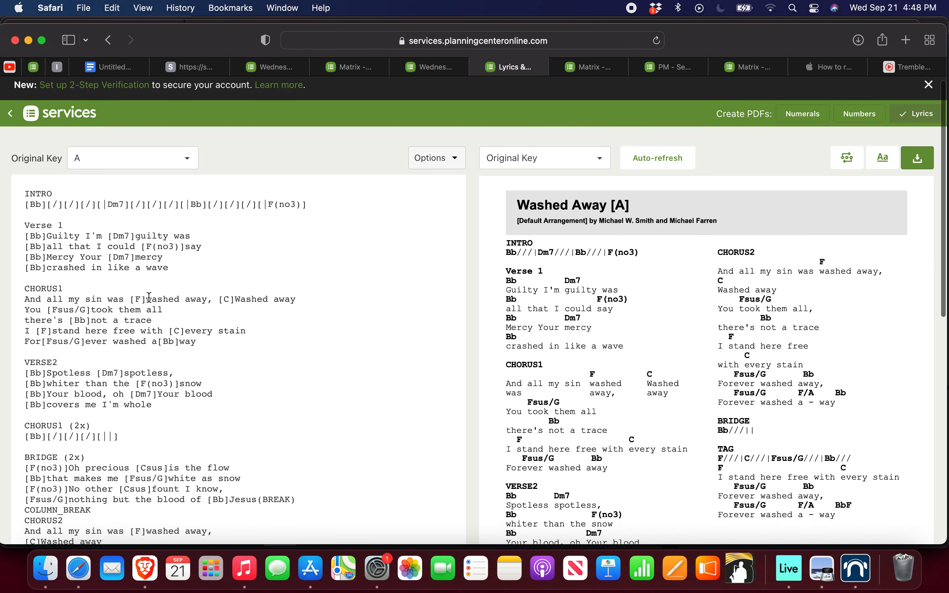
scroll(149, 299, down, 4)
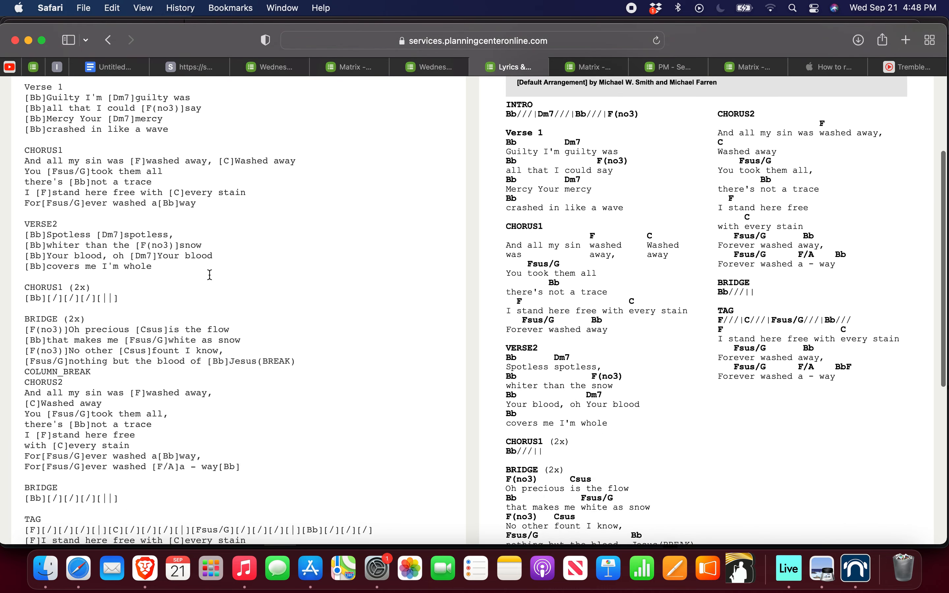
scroll(210, 274, down, 4)
scroll(165, 320, up, 5)
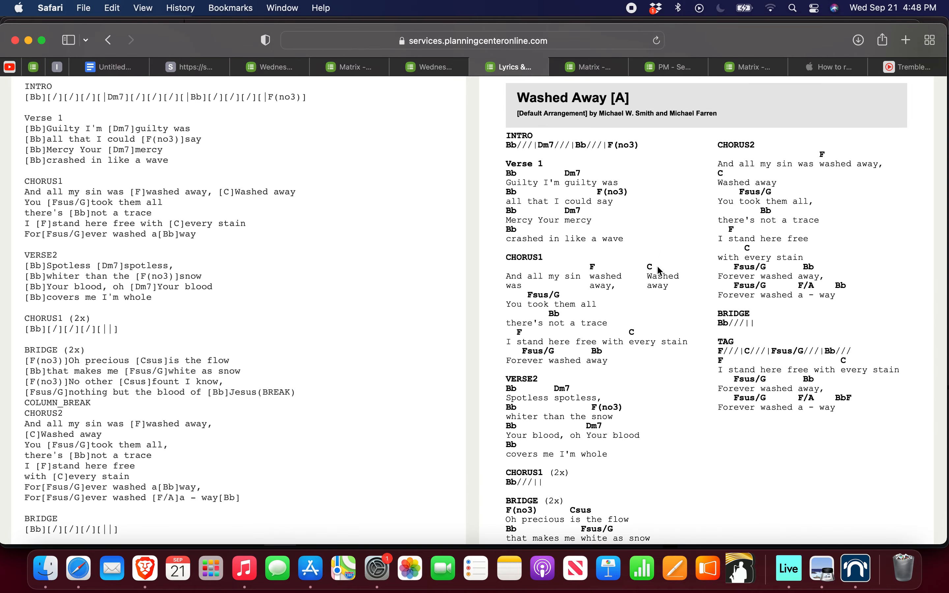
scroll(655, 287, down, 5)
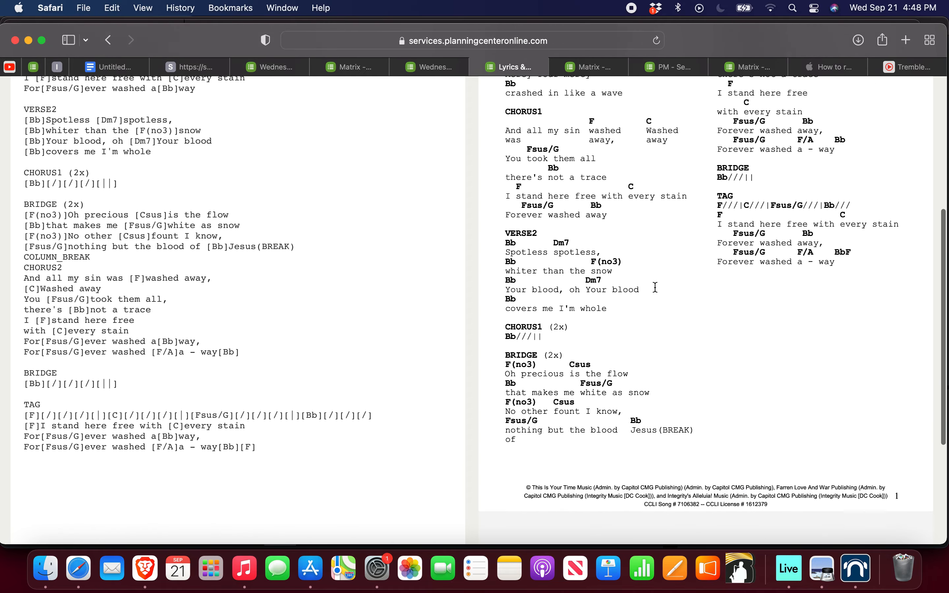
scroll(654, 286, up, 2)
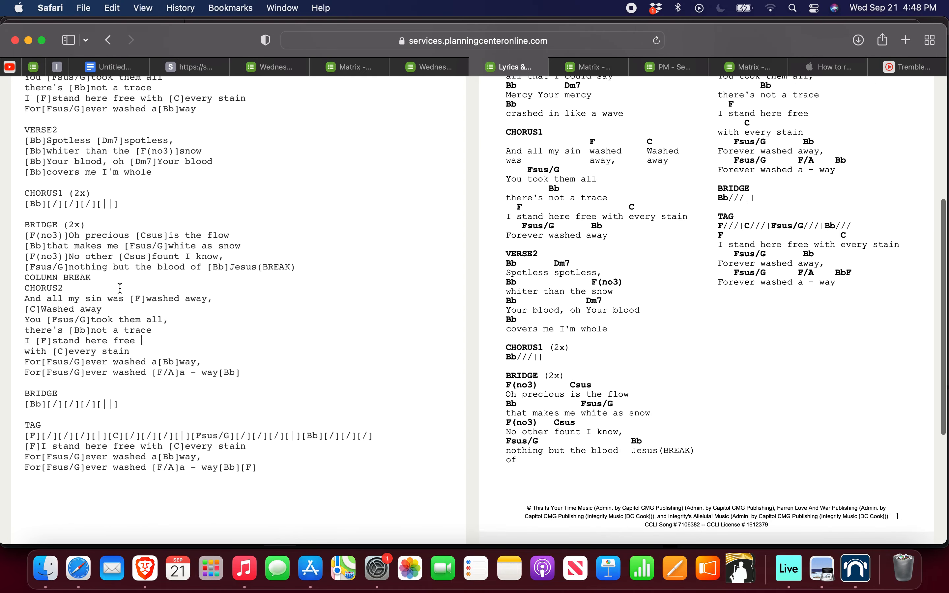
scroll(105, 295, up, 1)
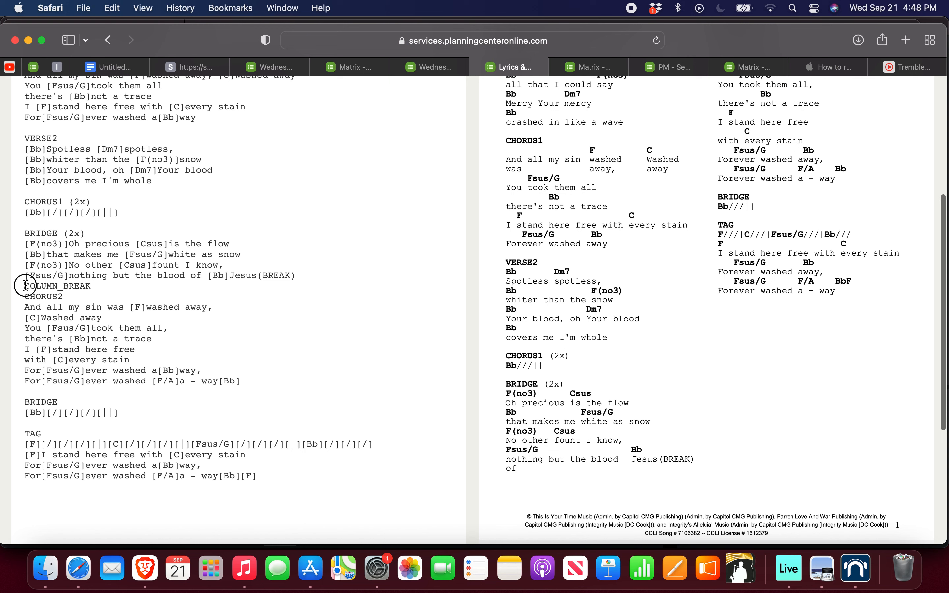
Step: Highlight the COLUMN_BREAK line between BRIDGE and CHORUS2 and compare the chart text with its two-column preview
drag(26, 285, 91, 285)
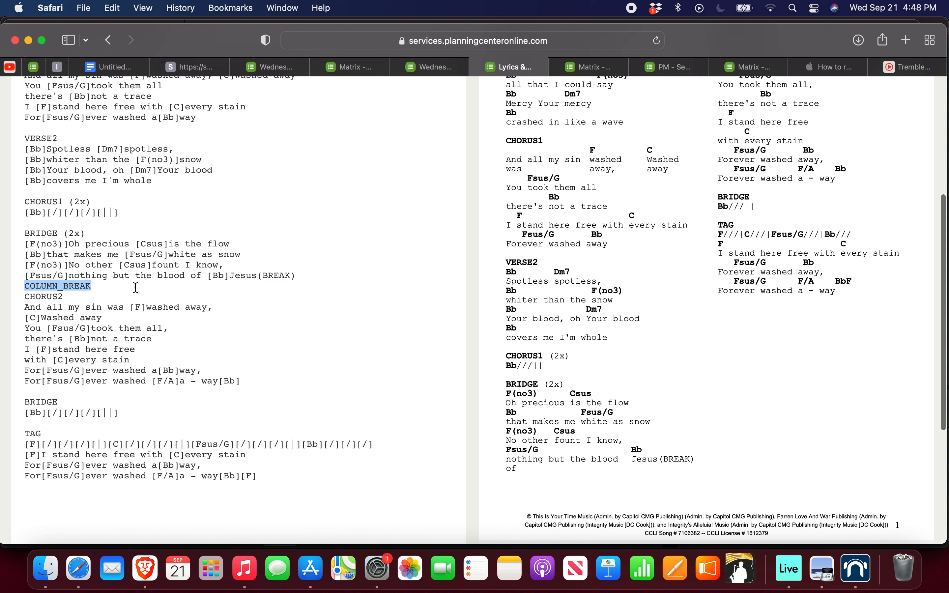
right_click(136, 287)
click(260, 232)
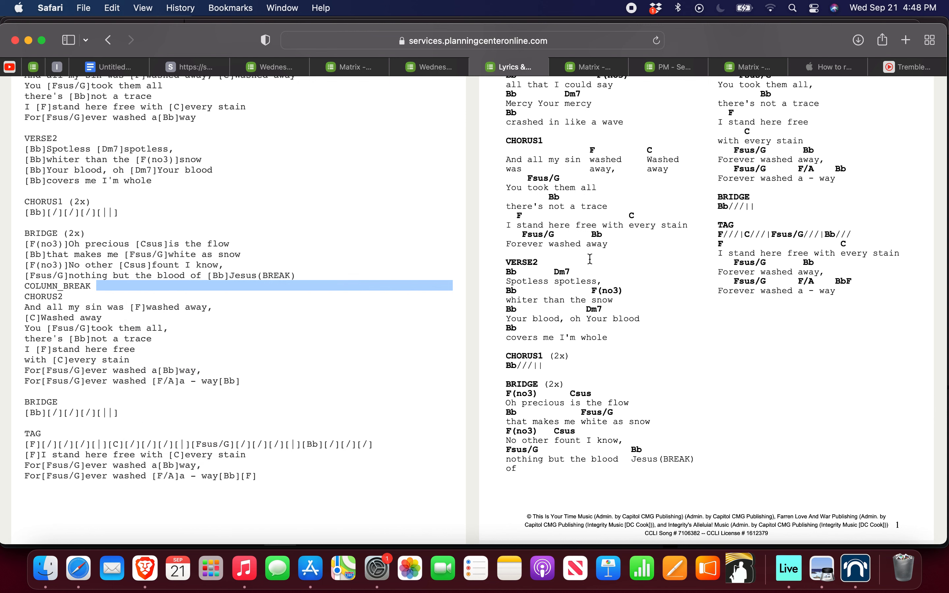
scroll(591, 259, up, 5)
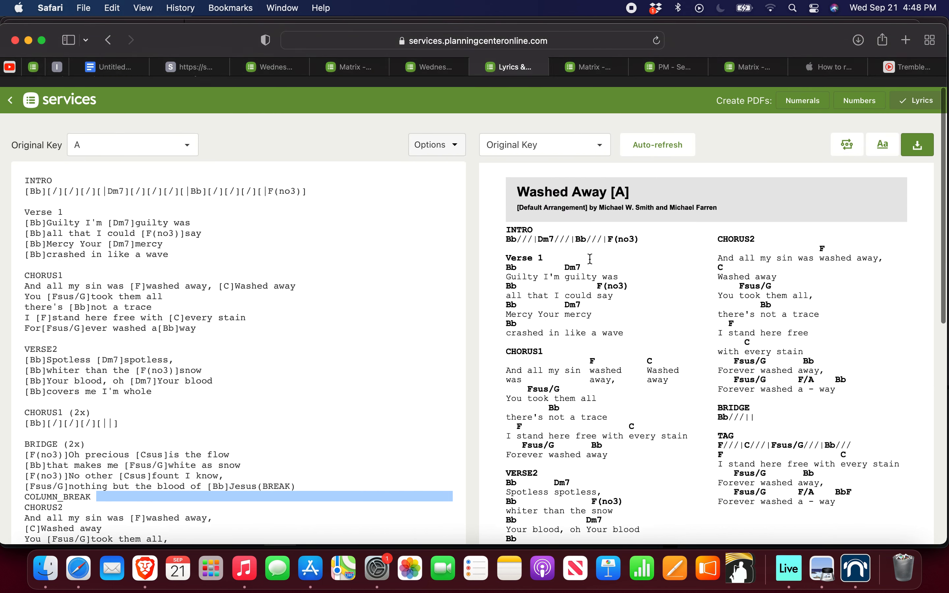
scroll(590, 259, down, 1)
click(117, 317)
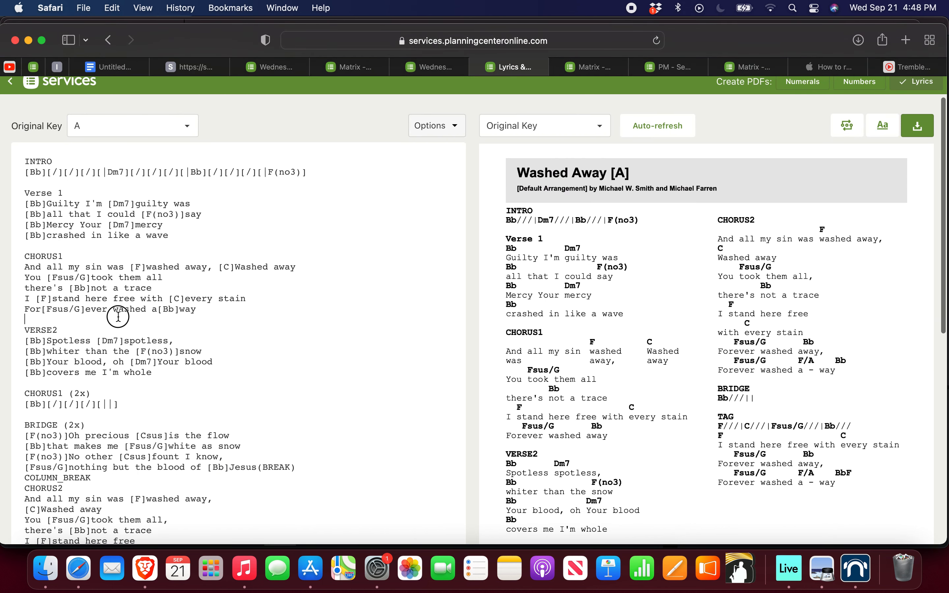
scroll(118, 316, down, 4)
scroll(118, 316, up, 5)
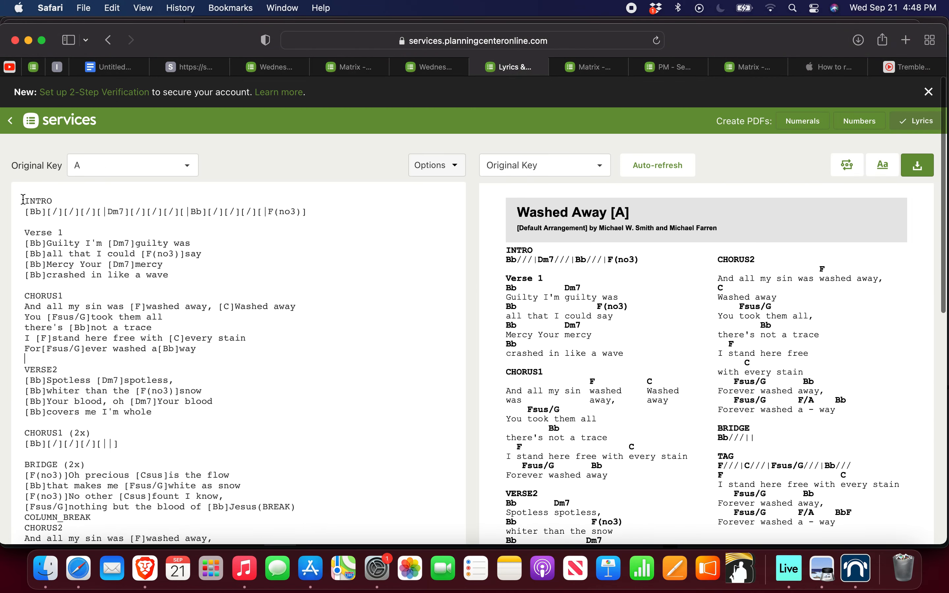
click(23, 200)
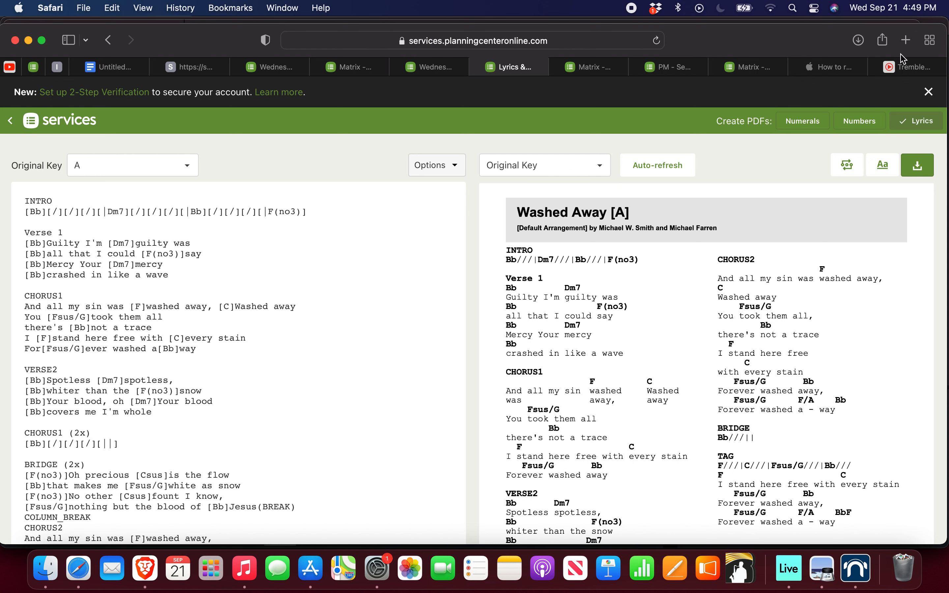
Step: Switch to the PraiseCharts chart editor and change the chart format to Chords Over Words
click(908, 67)
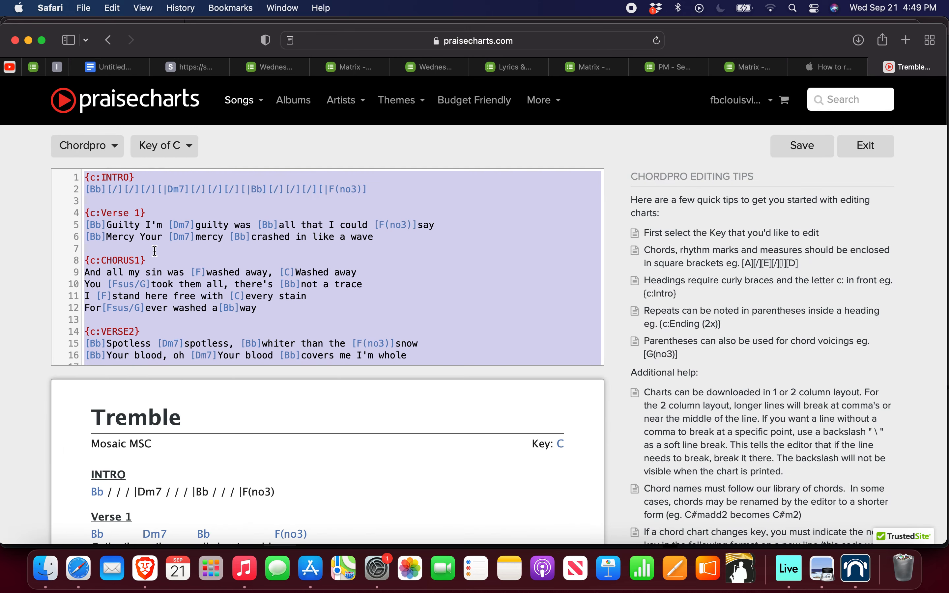
click(93, 149)
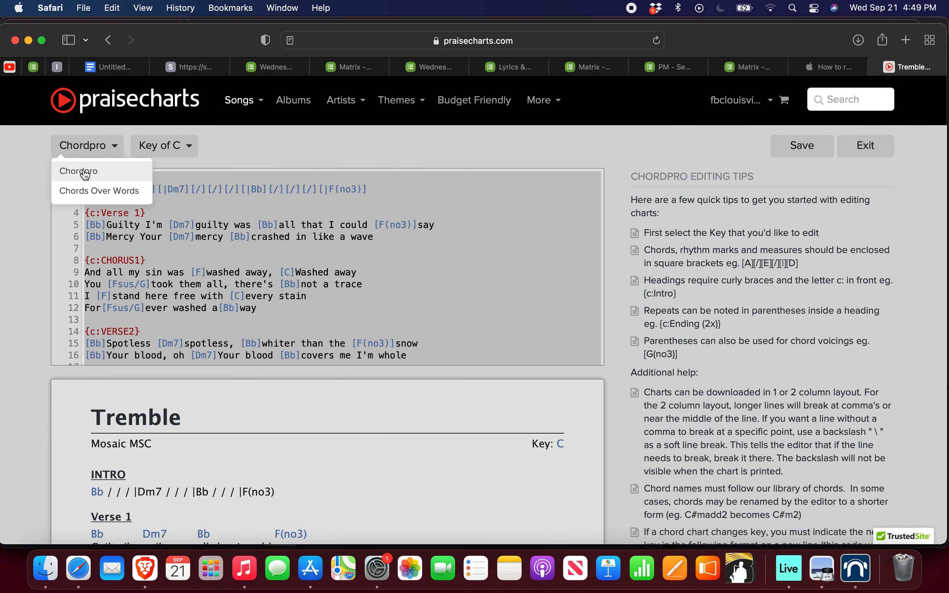
click(89, 193)
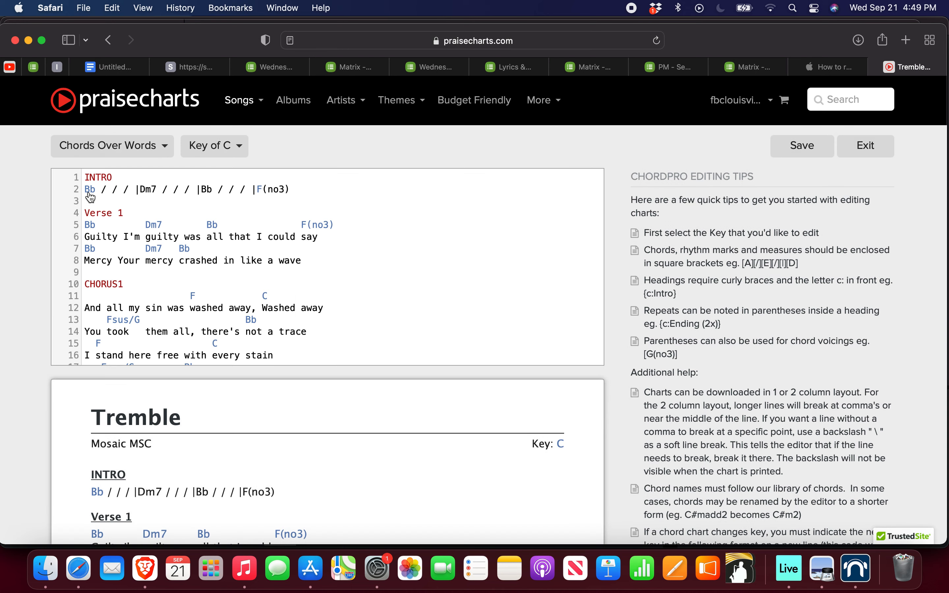
Step: Highlight the chord line above VERSE2's first lyric and examine how chords sit over the words throughout the chart
scroll(108, 330, down, 10)
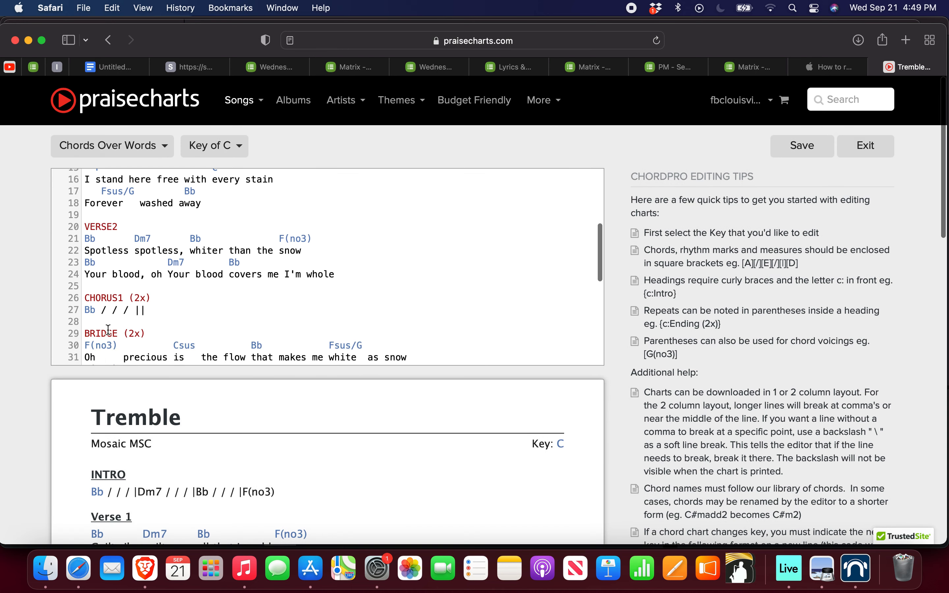
drag(87, 240, 323, 242)
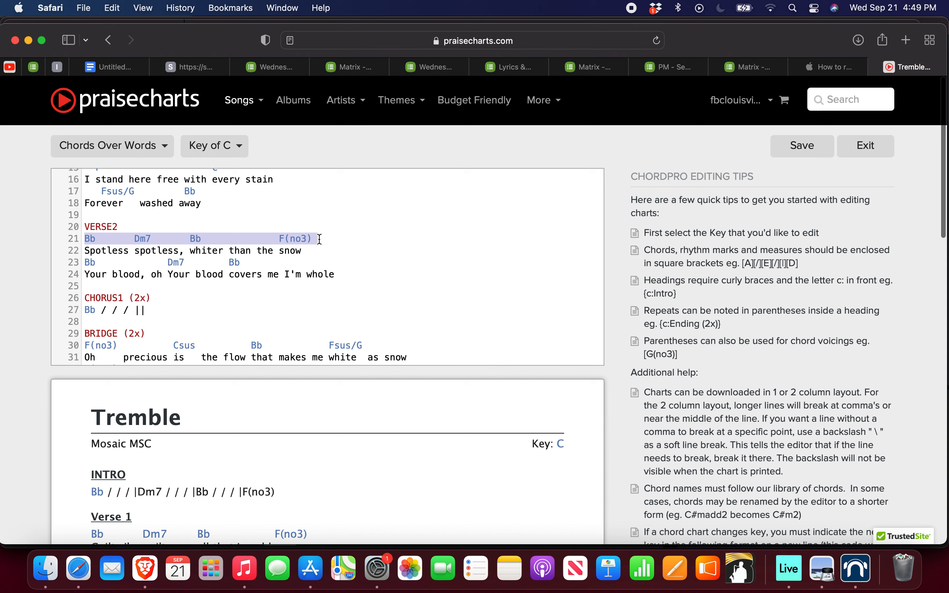
click(320, 239)
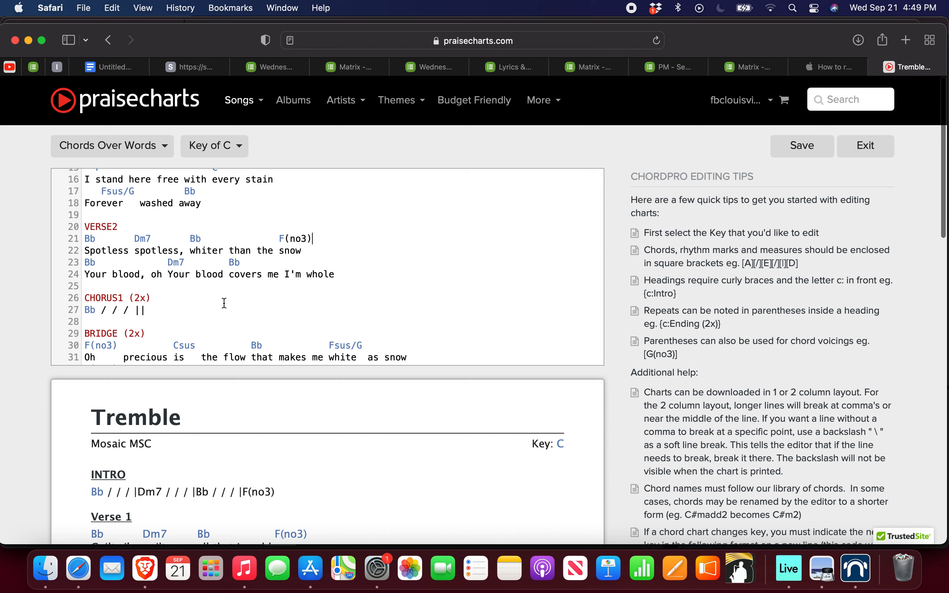
scroll(224, 302, down, 10)
scroll(225, 303, up, 15)
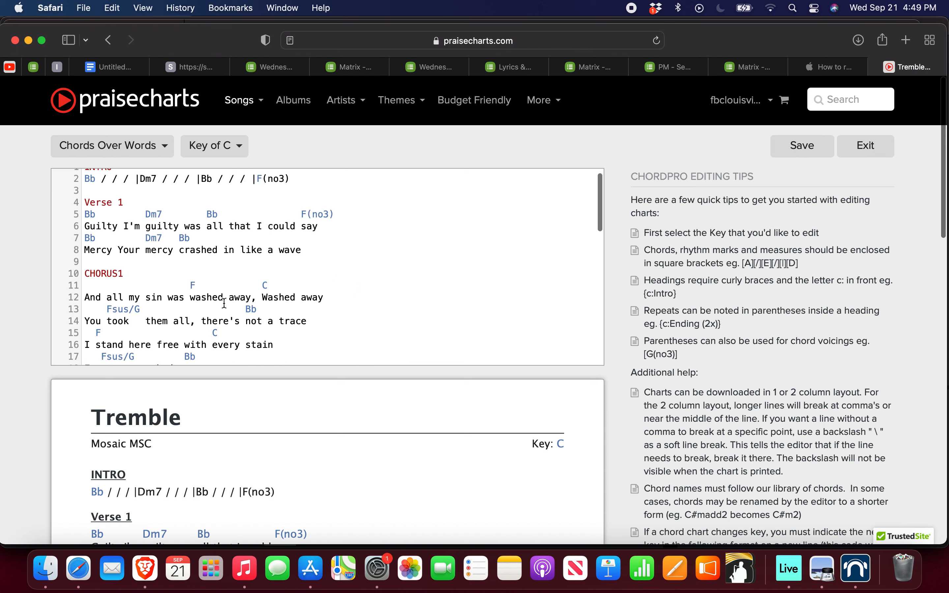
scroll(224, 302, up, 2)
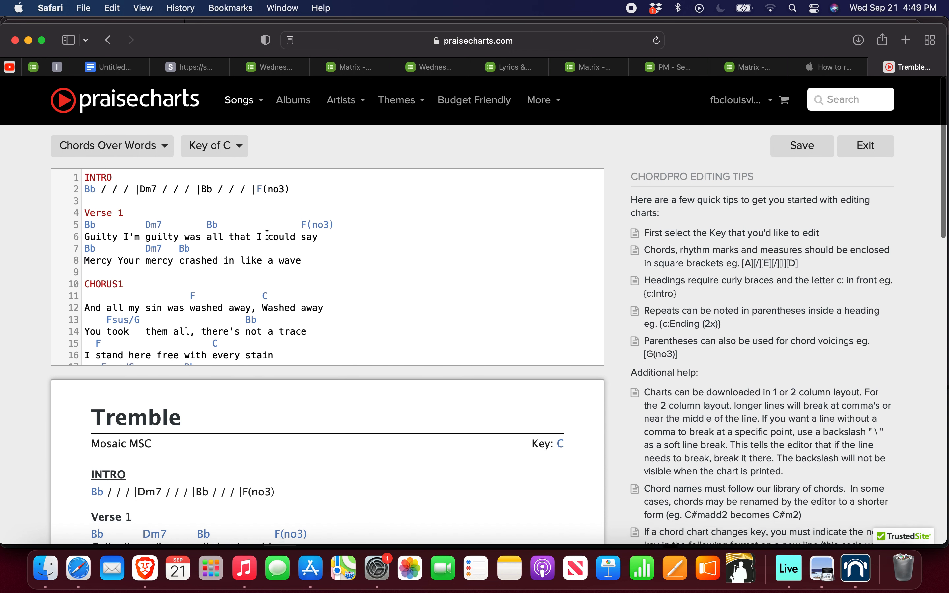
scroll(268, 234, down, 10)
scroll(268, 235, up, 15)
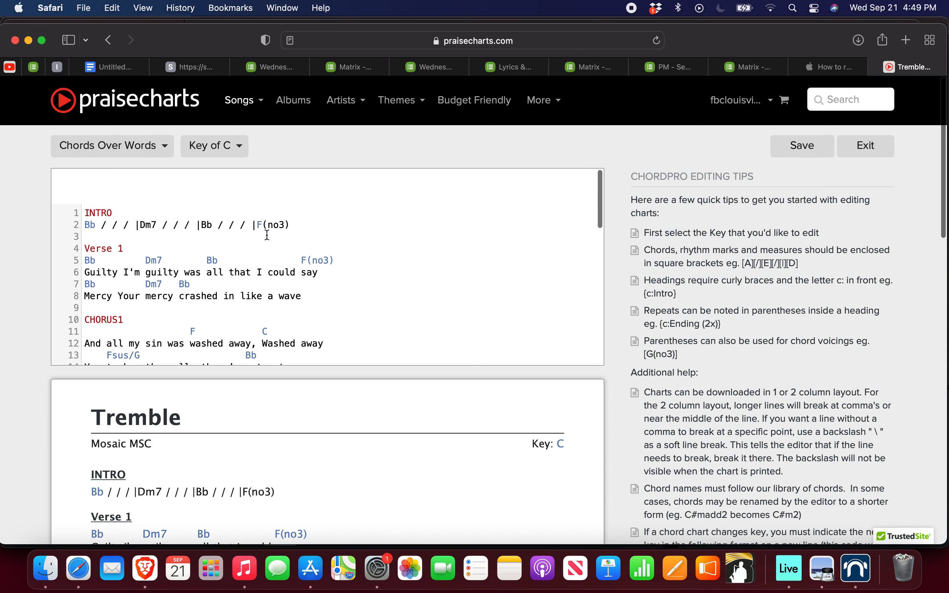
scroll(279, 234, up, 2)
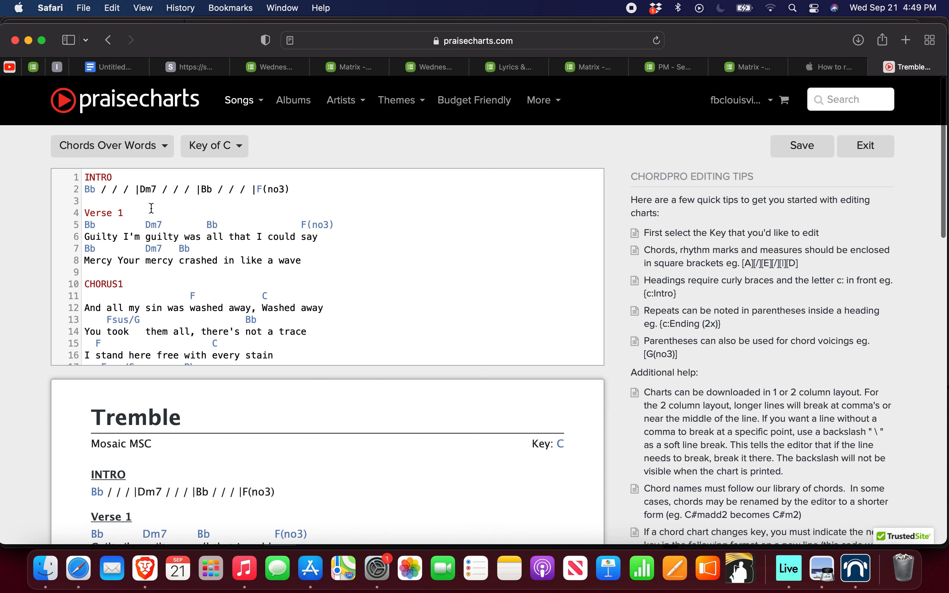
Step: Highlight the entire Chords Over Words chart text from the INTRO heading through the last TAG line, then clear the selection
drag(86, 175, 403, 358)
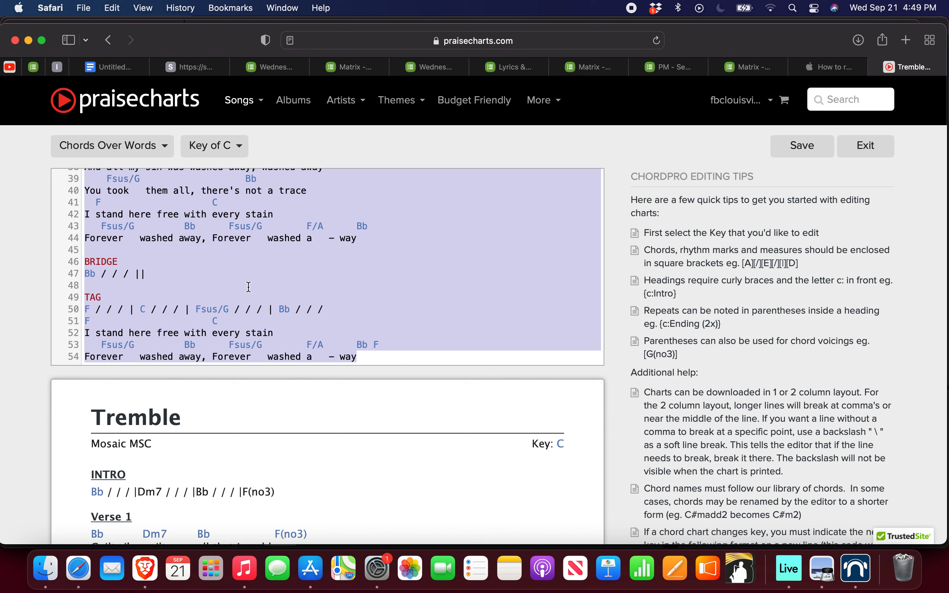
scroll(233, 233, up, 10)
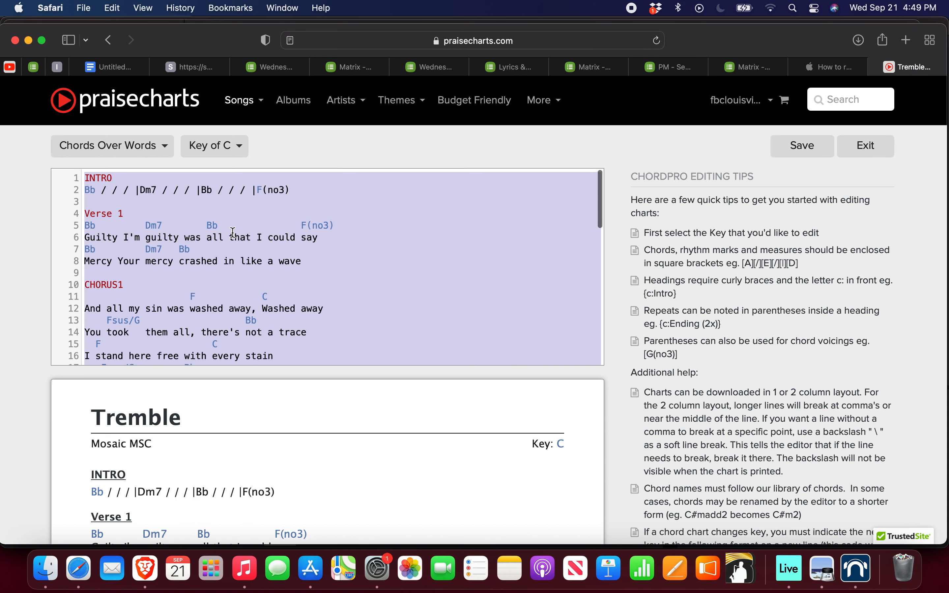
click(86, 177)
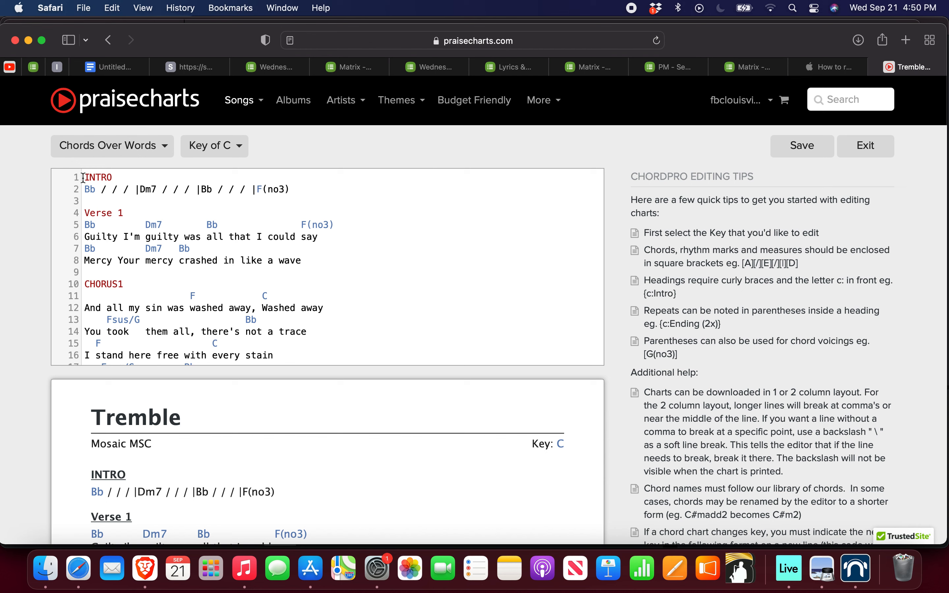
drag(83, 177, 372, 362)
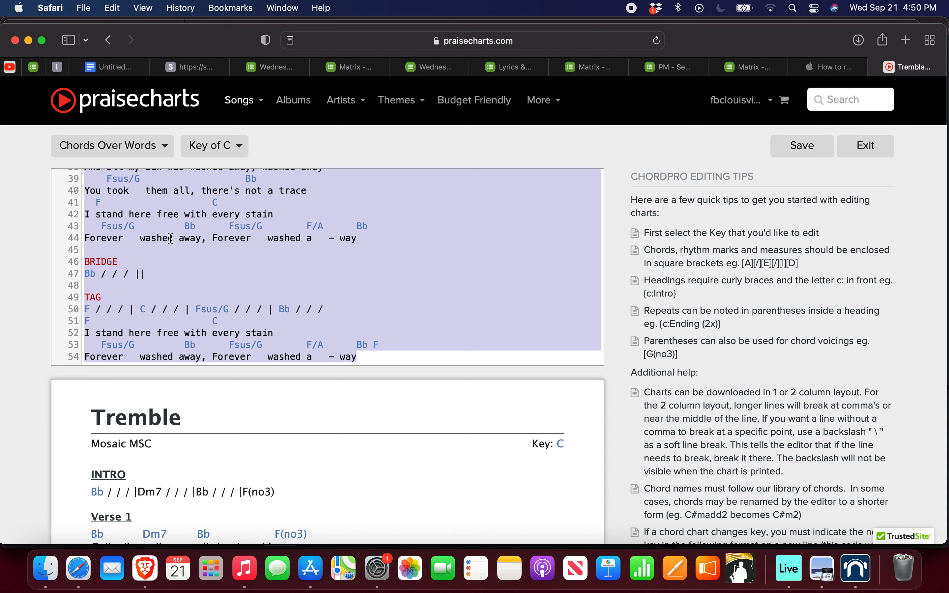
click(169, 259)
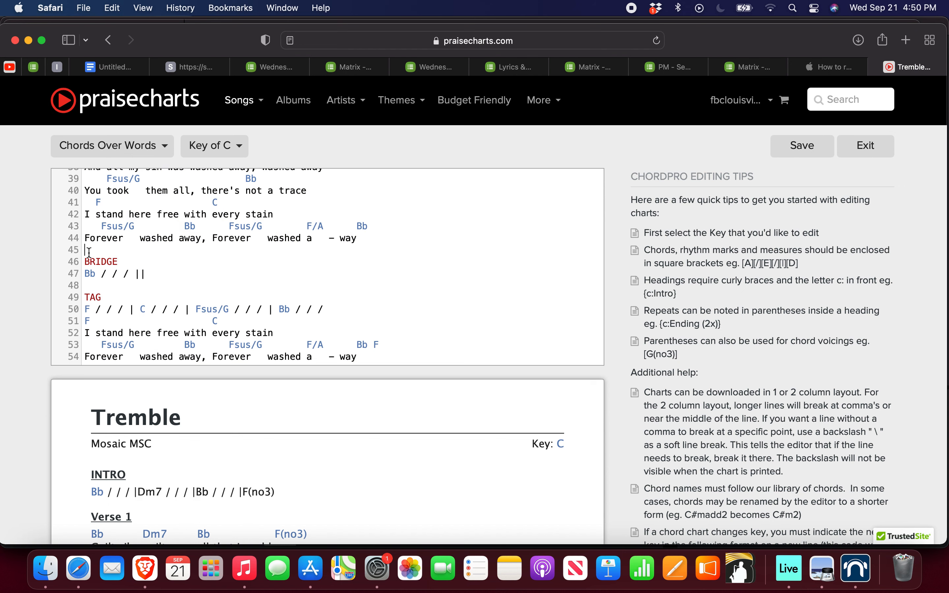